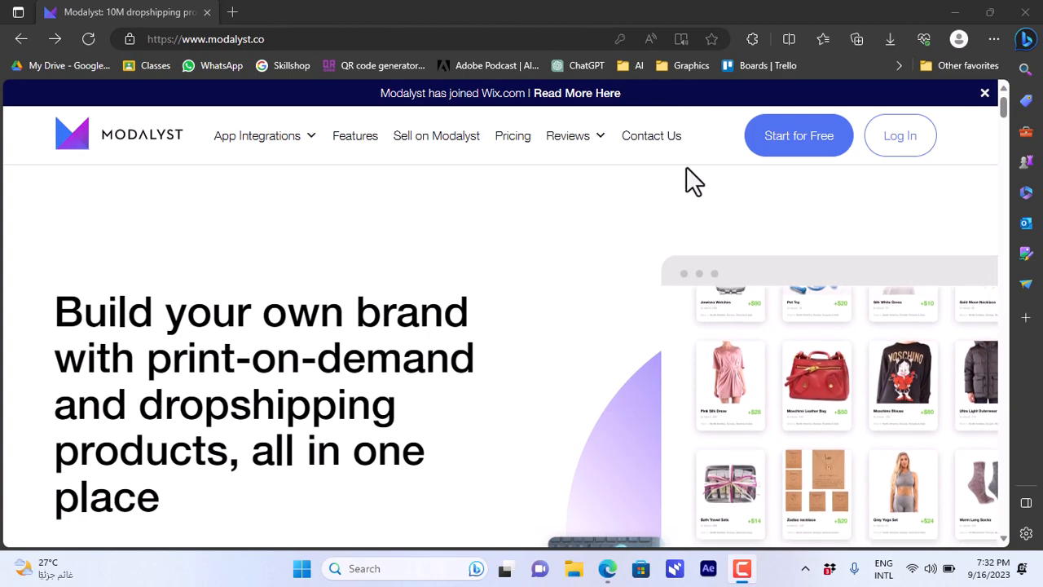
Show yearly pricing on the Pricing page (Start Up $30, Pro $67), then begin the free sign-up
drag(1008, 116, 1004, 91)
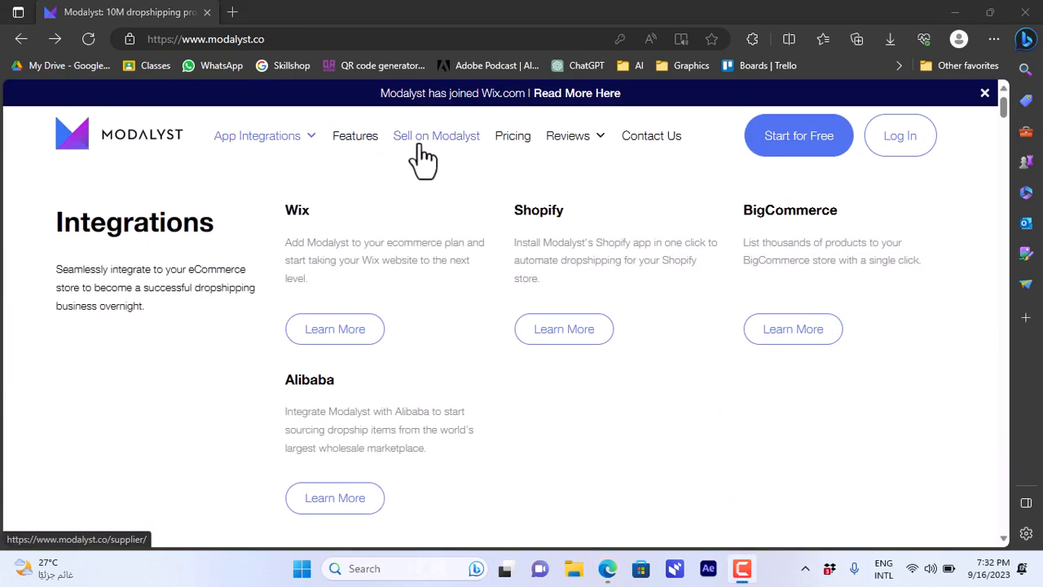
click(514, 140)
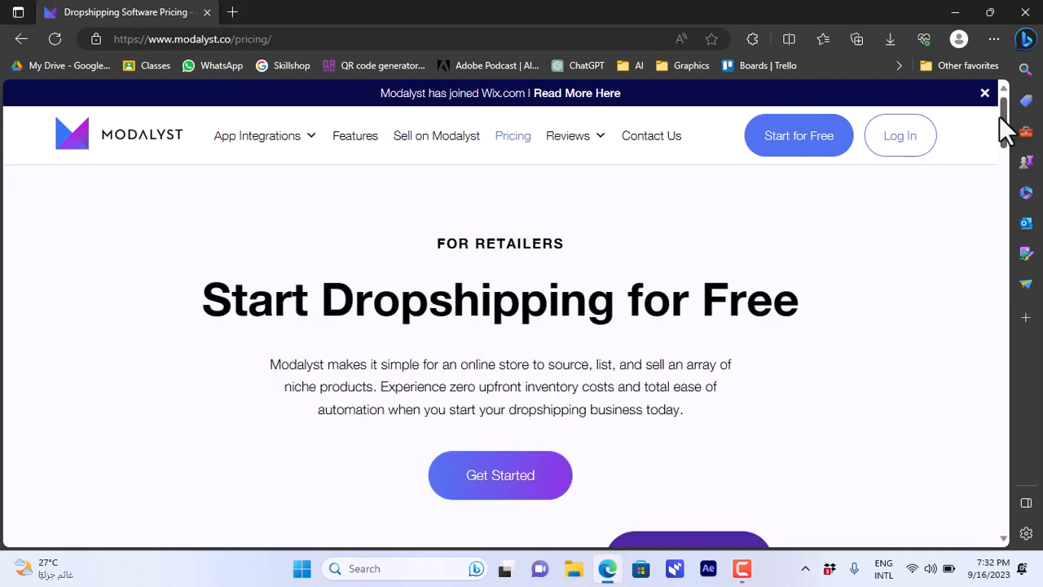
drag(1003, 117, 1003, 178)
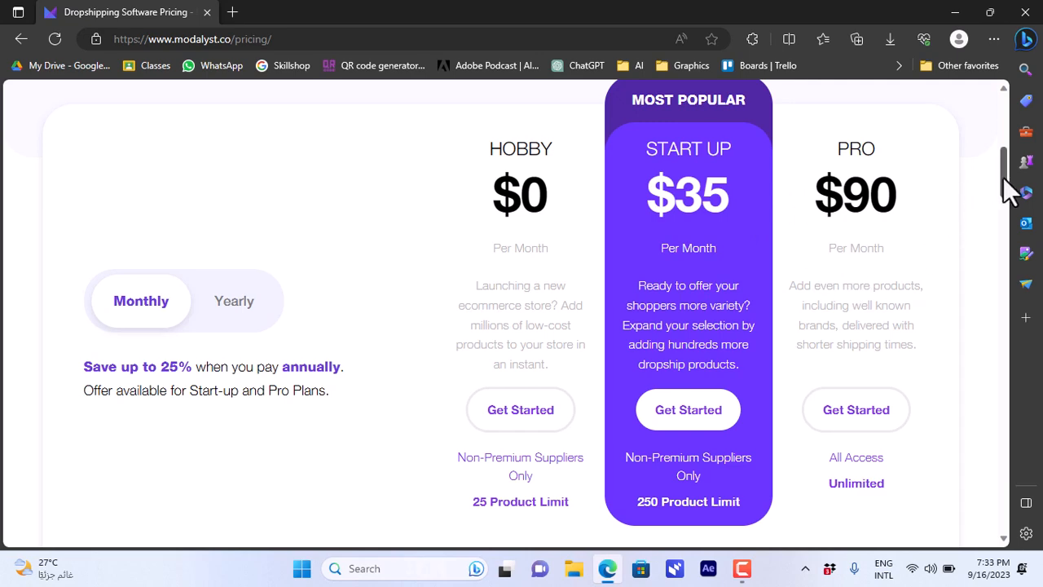
drag(1005, 179, 977, 184)
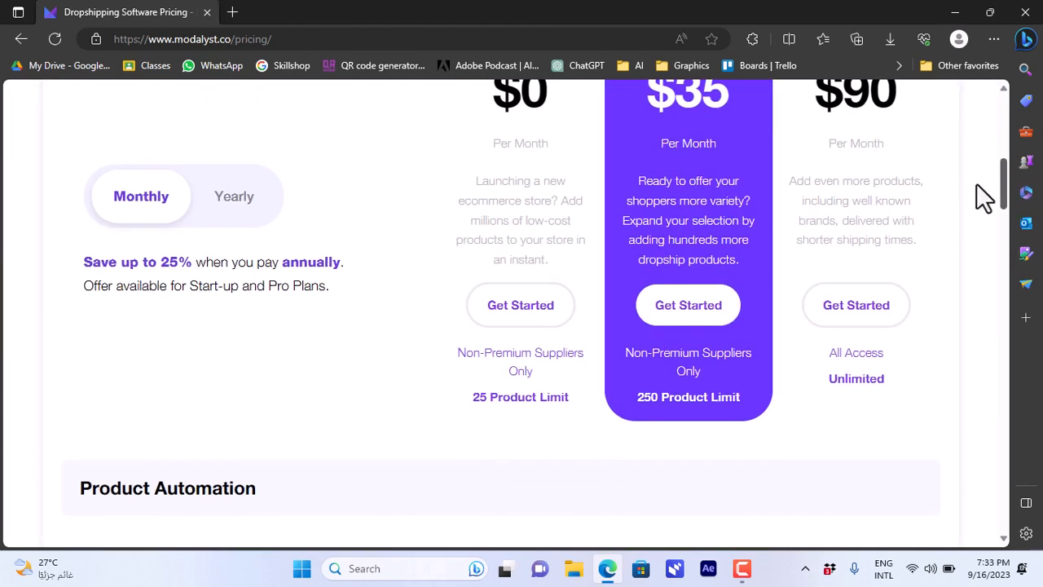
click(240, 196)
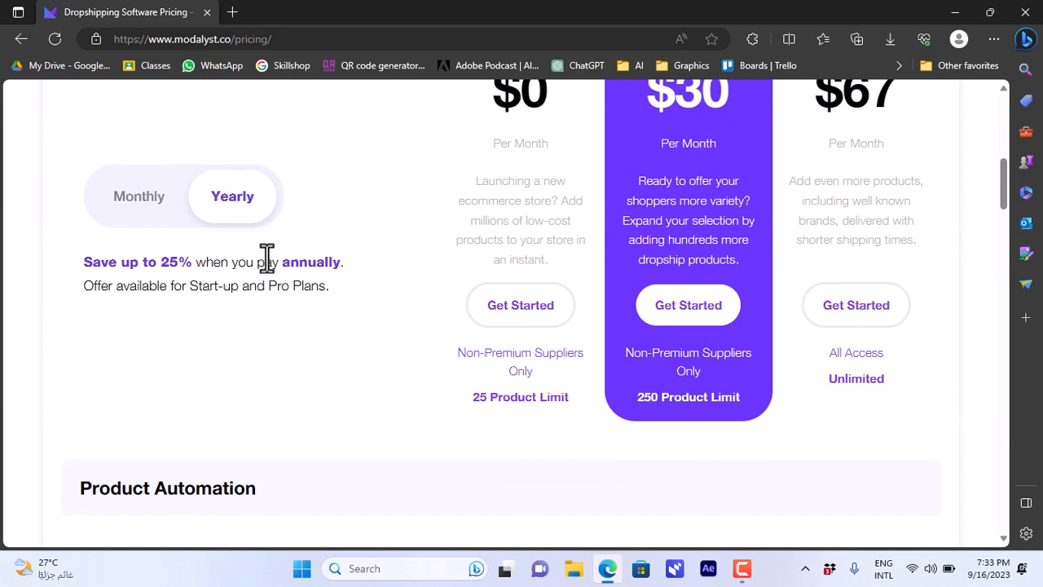
drag(1003, 171, 1001, 91)
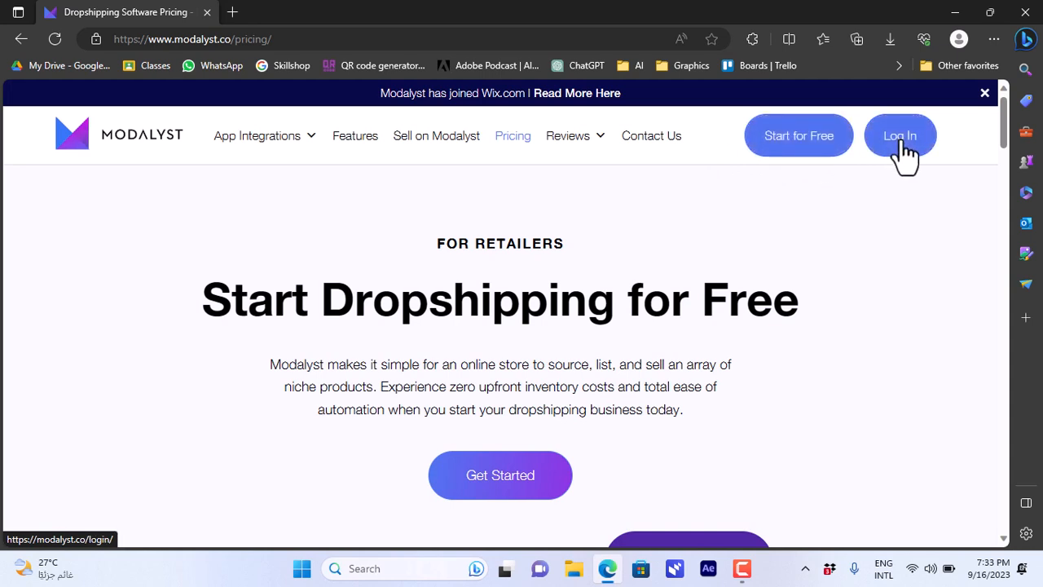
click(799, 155)
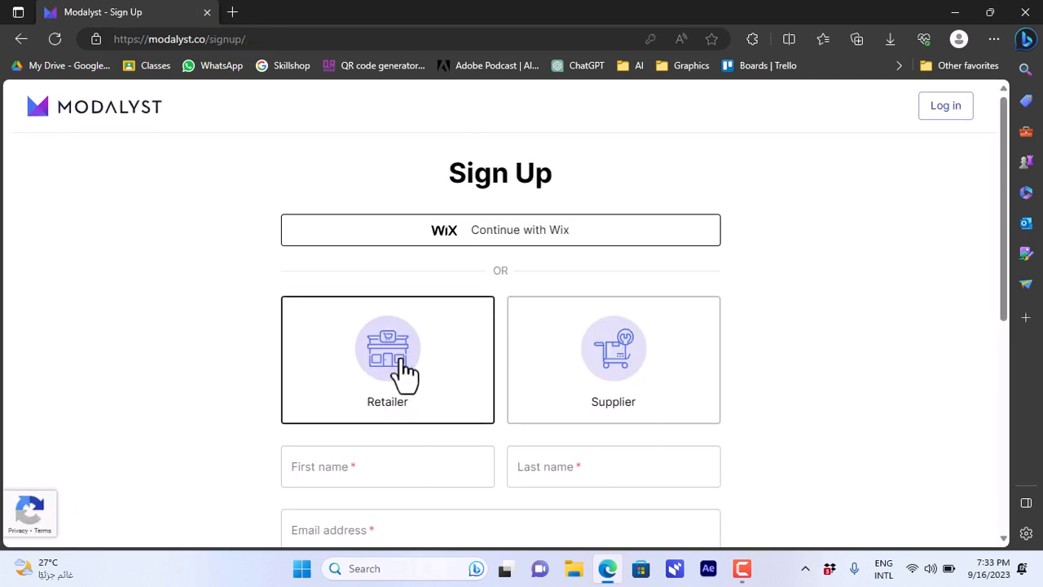
Sign up as a Retailer, choosing Wix as the store platform, and submit the form
click(450, 375)
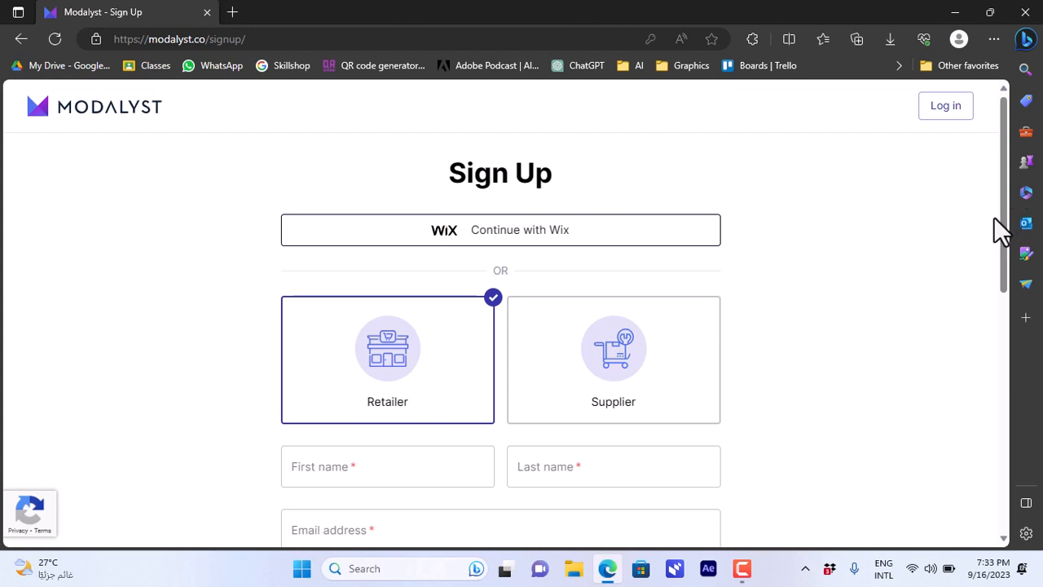
drag(1006, 222, 1006, 321)
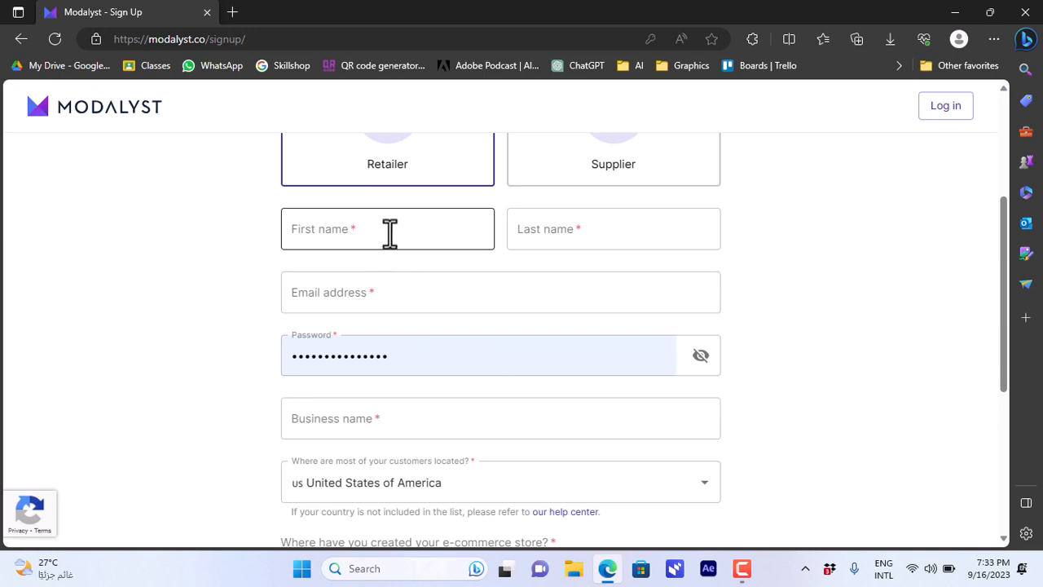
scroll(607, 215, down, 4)
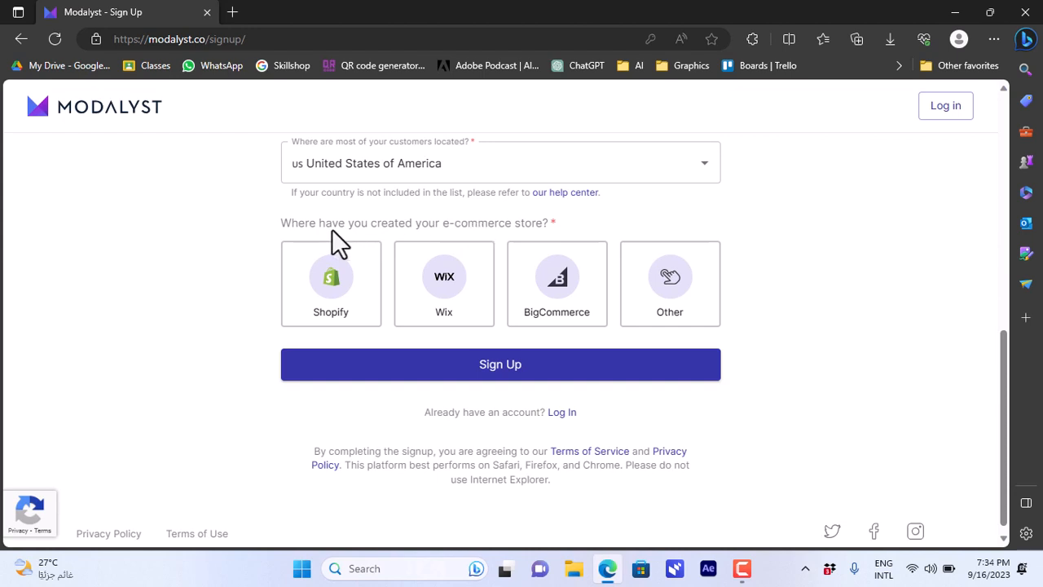
click(338, 298)
click(450, 281)
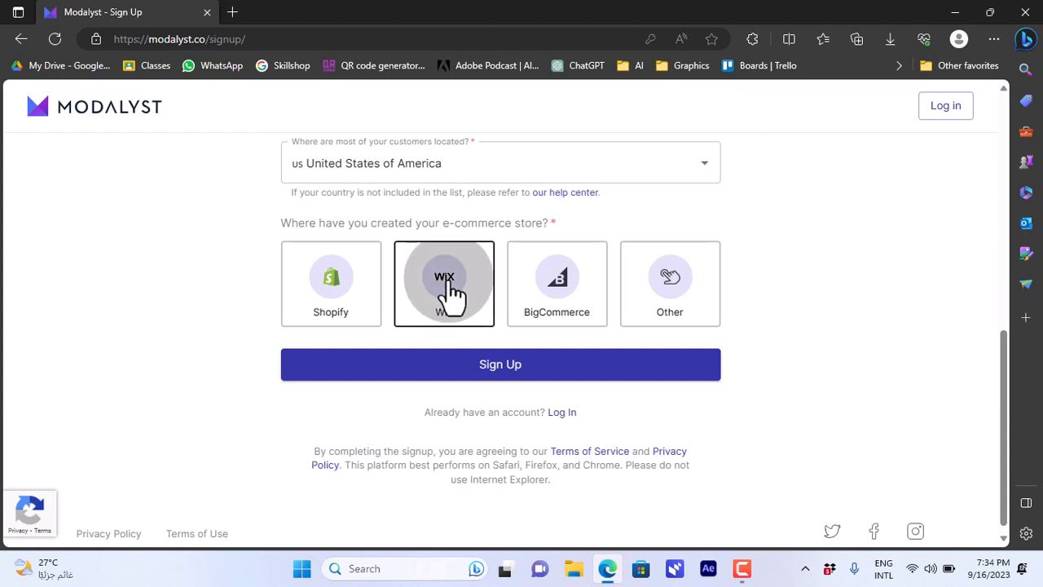
scroll(480, 326, down, 1)
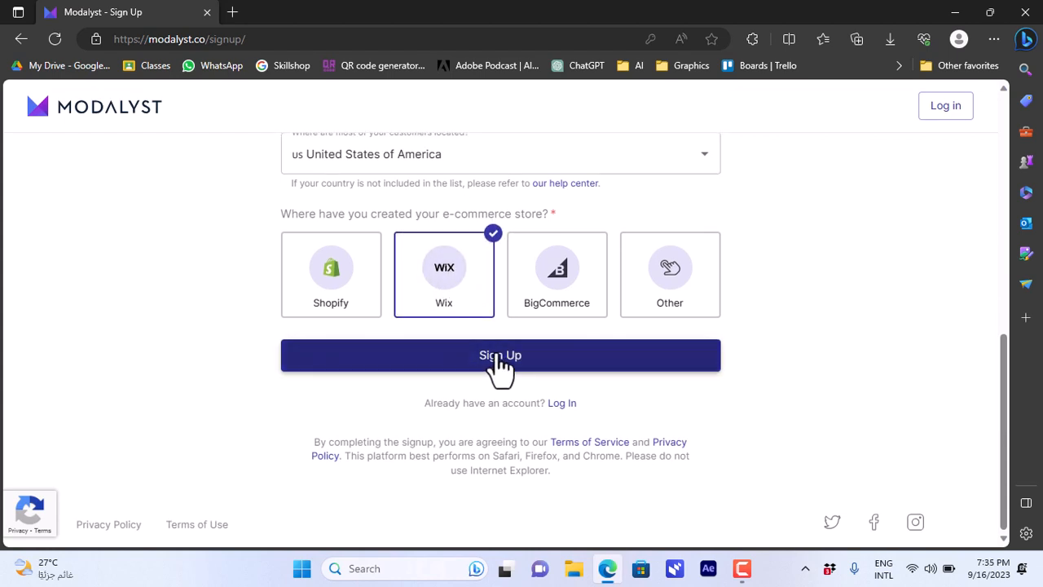
click(500, 359)
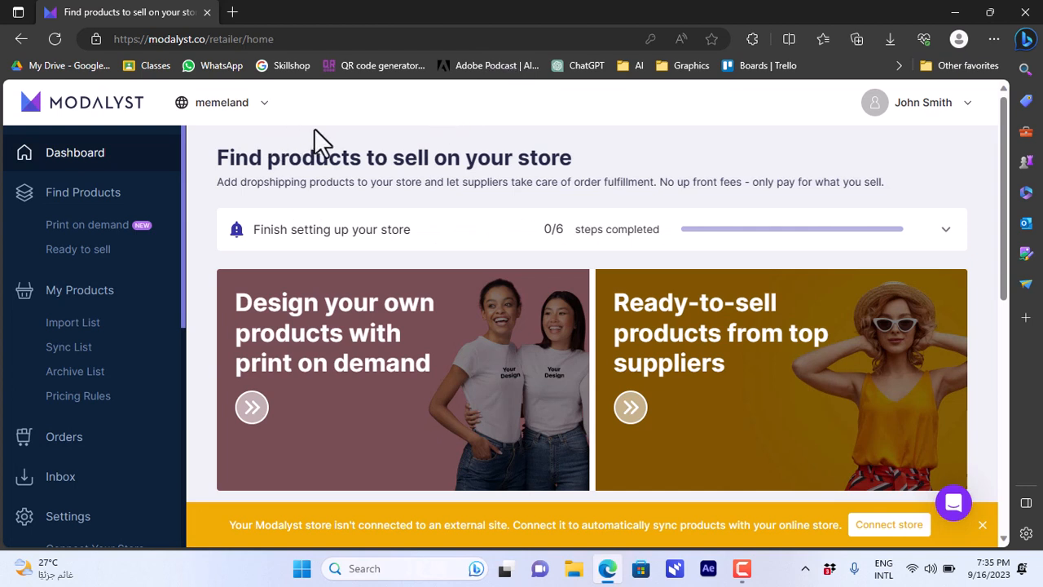
Look over the dashboard's Ready to sell and Print on demand sections, then open the empty Import List
scroll(181, 167, down, 2)
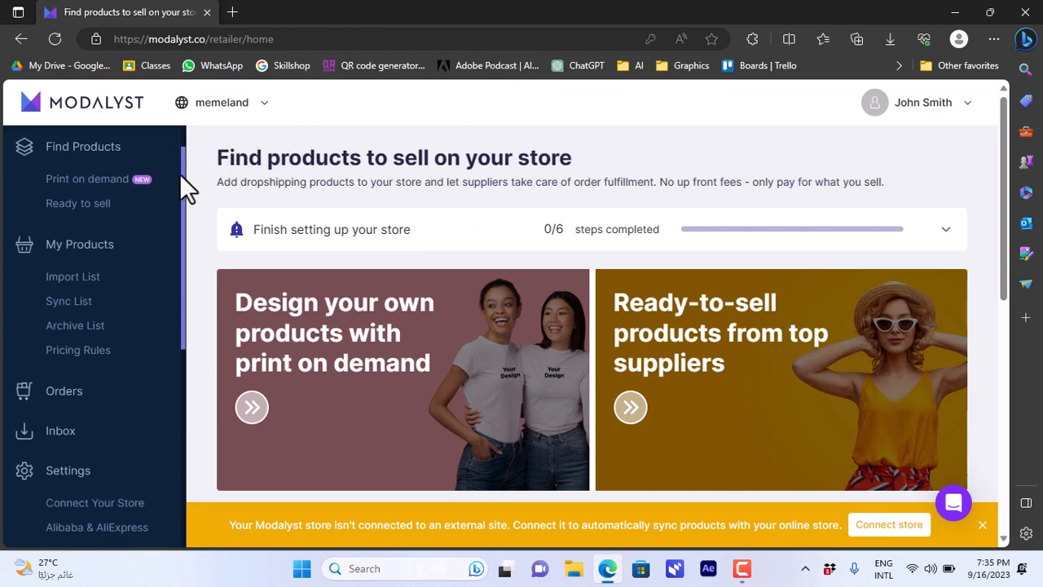
scroll(183, 169, up, 2)
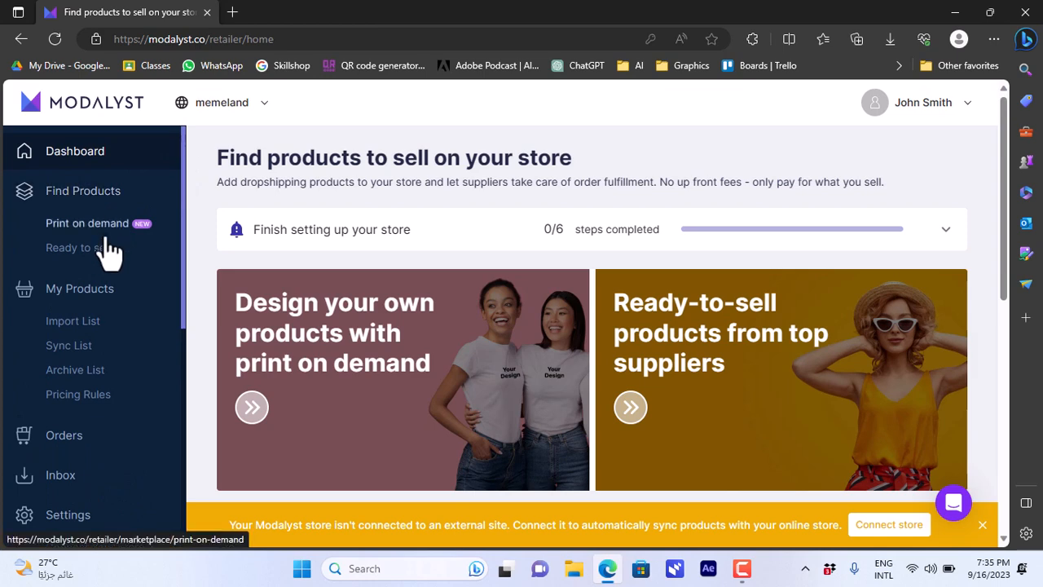
drag(1008, 165, 1012, 333)
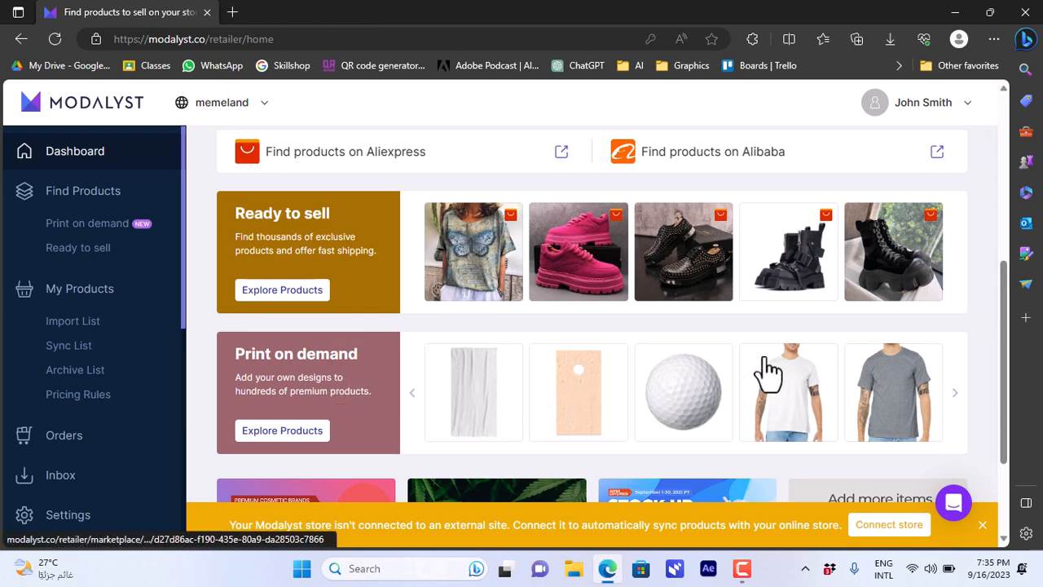
drag(1008, 344, 1015, 415)
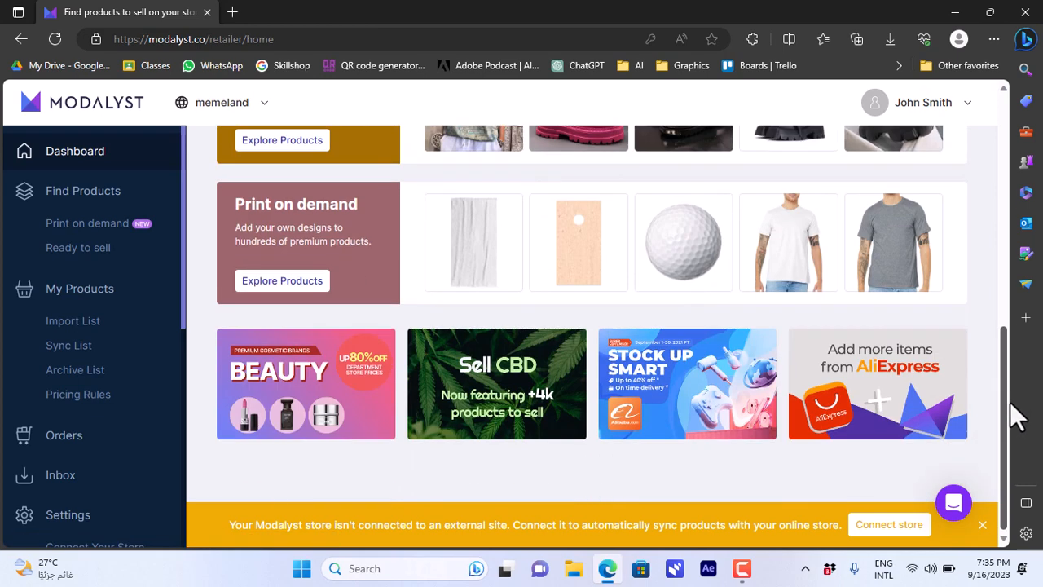
mouse_move(514, 399)
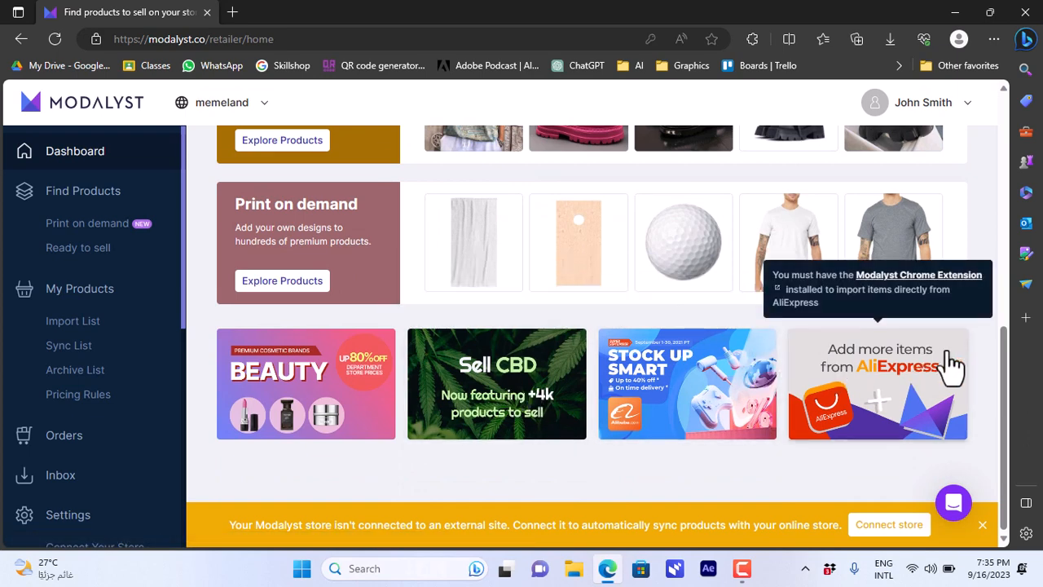
drag(1006, 354, 1015, 118)
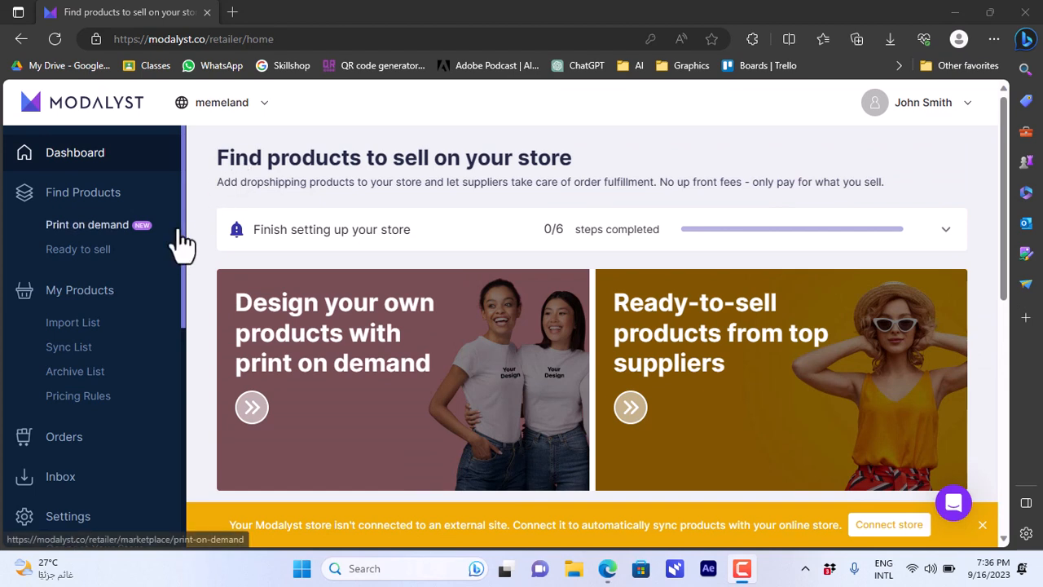
drag(182, 228, 181, 285)
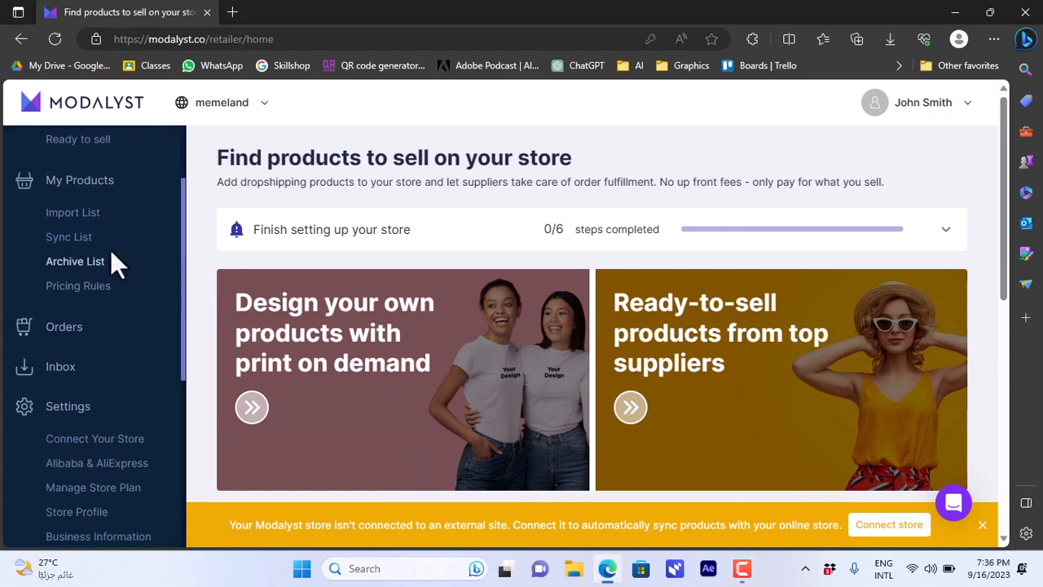
click(82, 215)
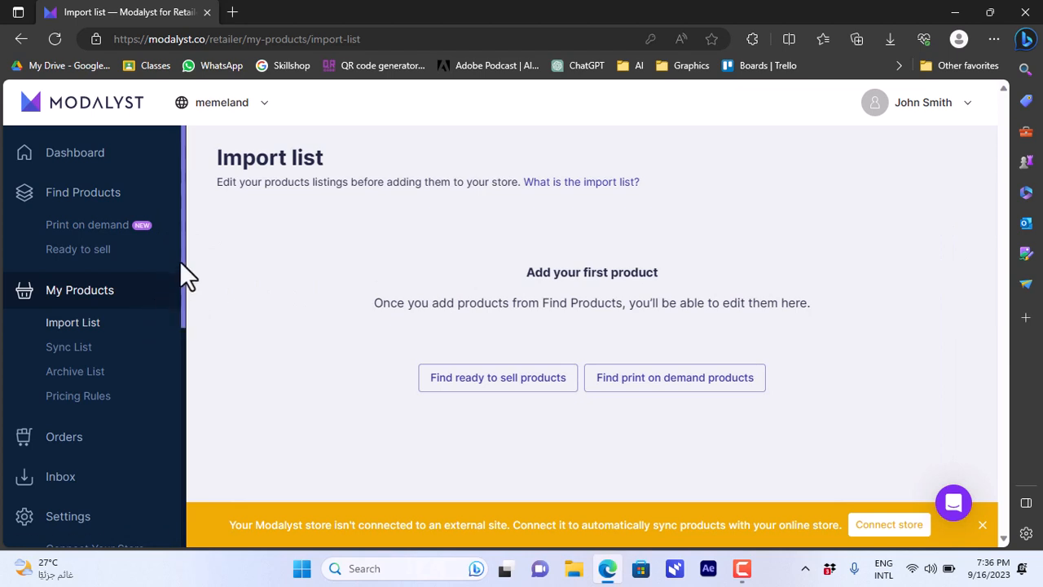
Open the Ready to sell catalog and filter it to the Kids & Babies category
click(84, 256)
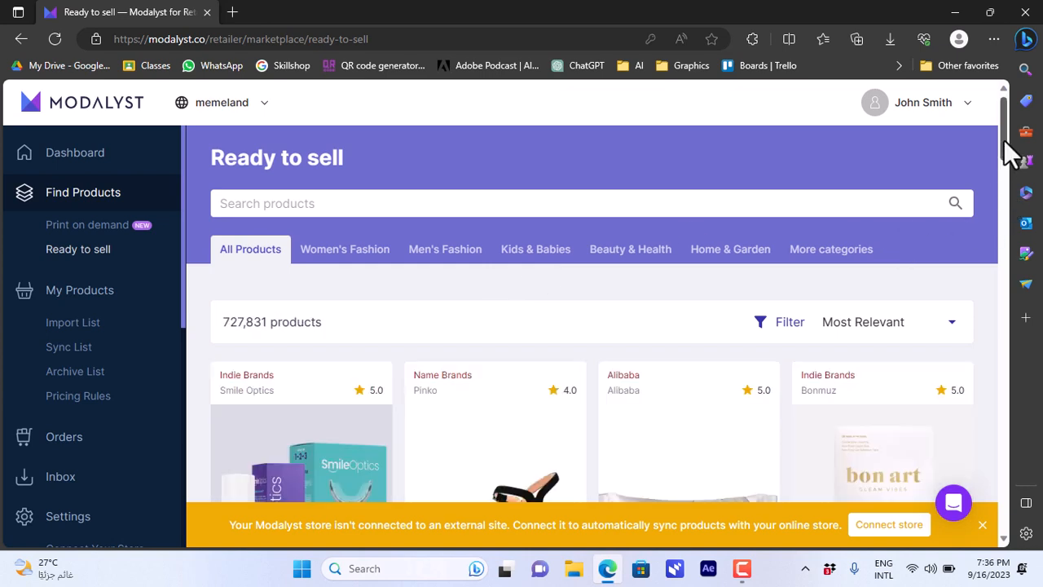
mouse_move(1004, 139)
mouse_down()
mouse_move(1004, 179)
mouse_move(1006, 143)
mouse_up()
mouse_move(336, 259)
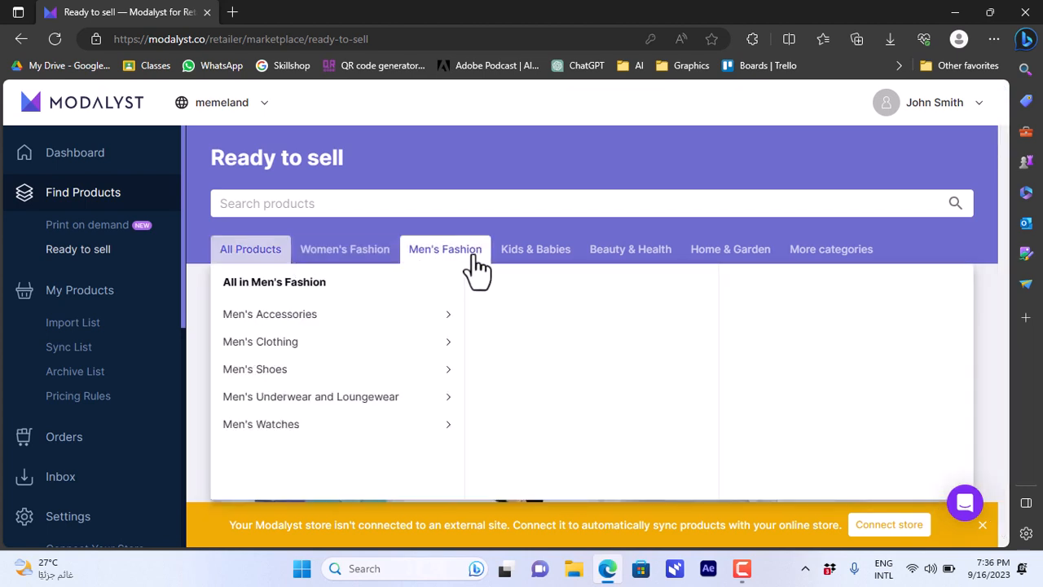
mouse_move(659, 245)
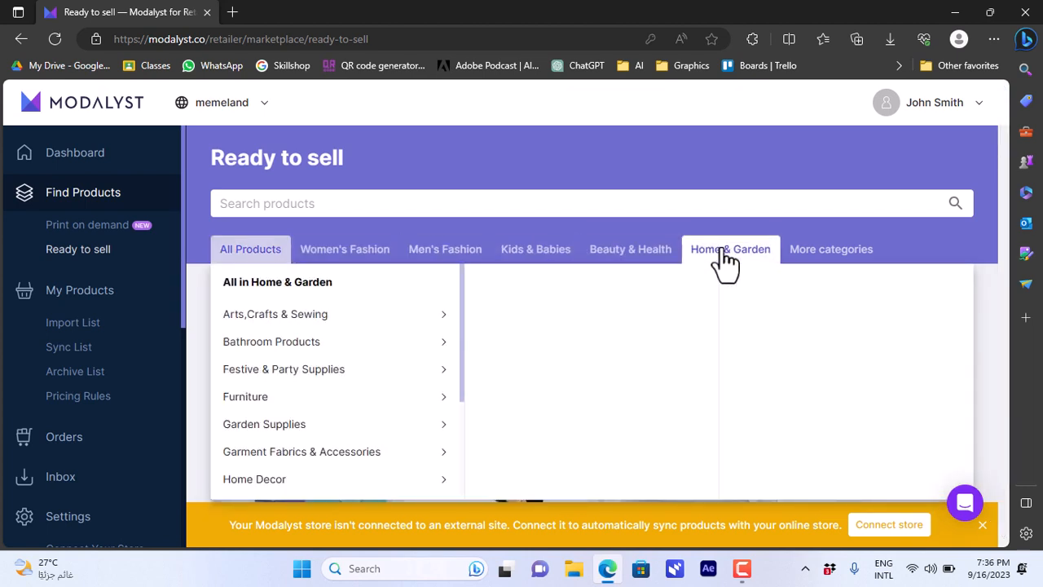
mouse_move(445, 255)
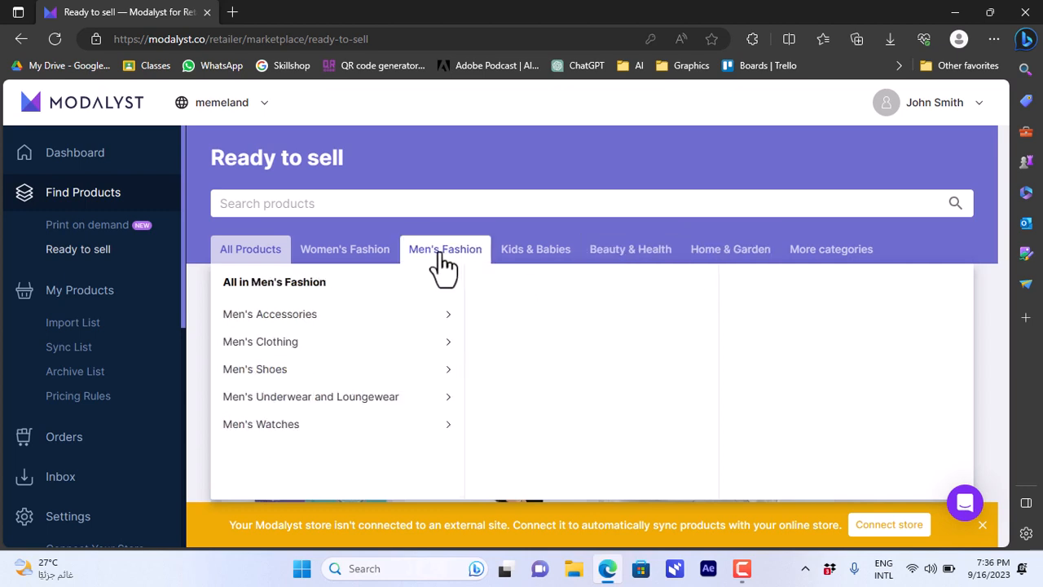
click(557, 259)
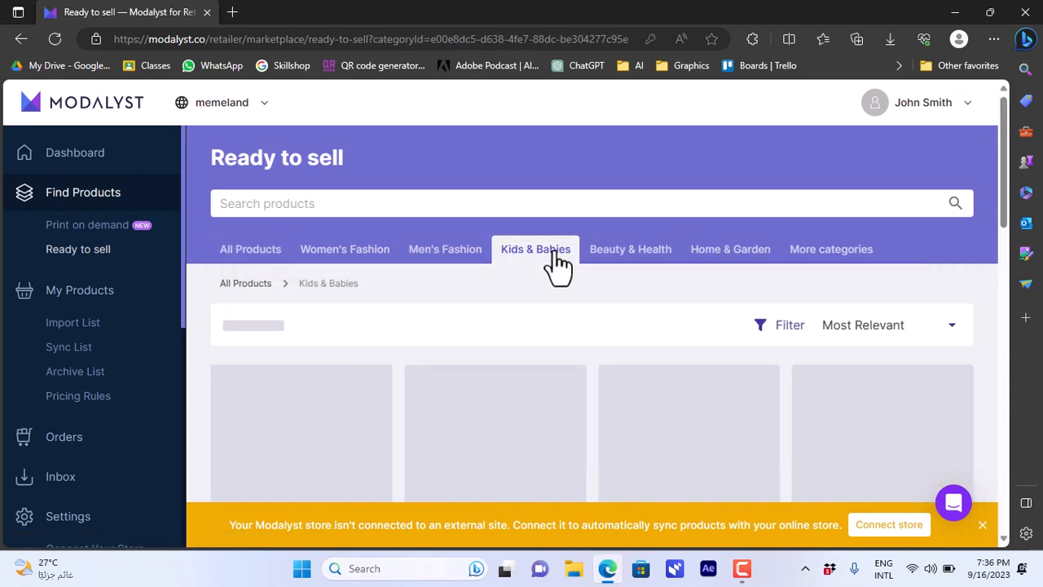
Open the anti-lost toddler wrist leash product and review its $3.06–4.37 cost and $2.94–4.38 profit
scroll(1009, 196, down, 3)
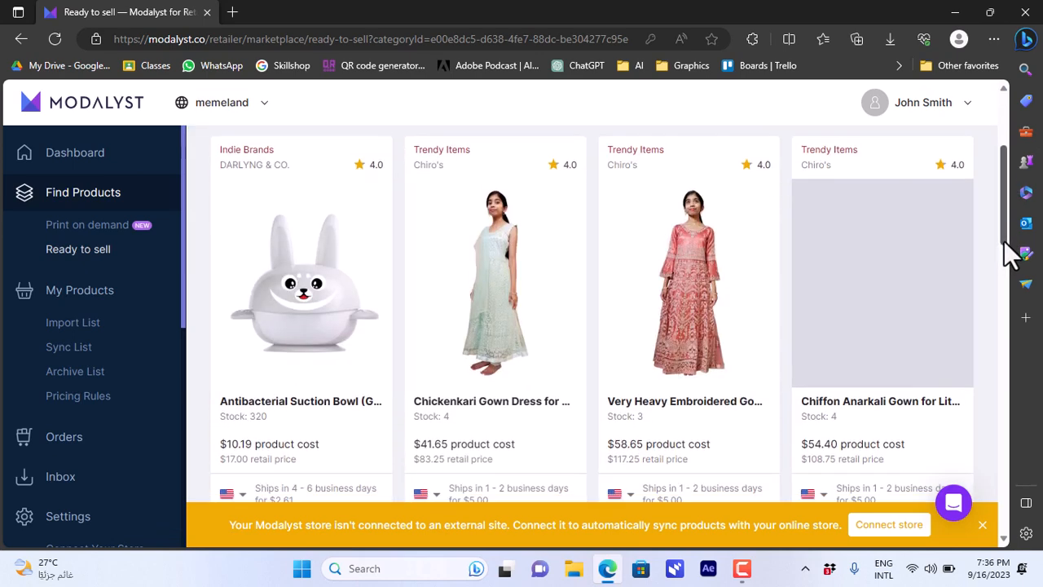
drag(1006, 243, 996, 412)
mouse_move(936, 380)
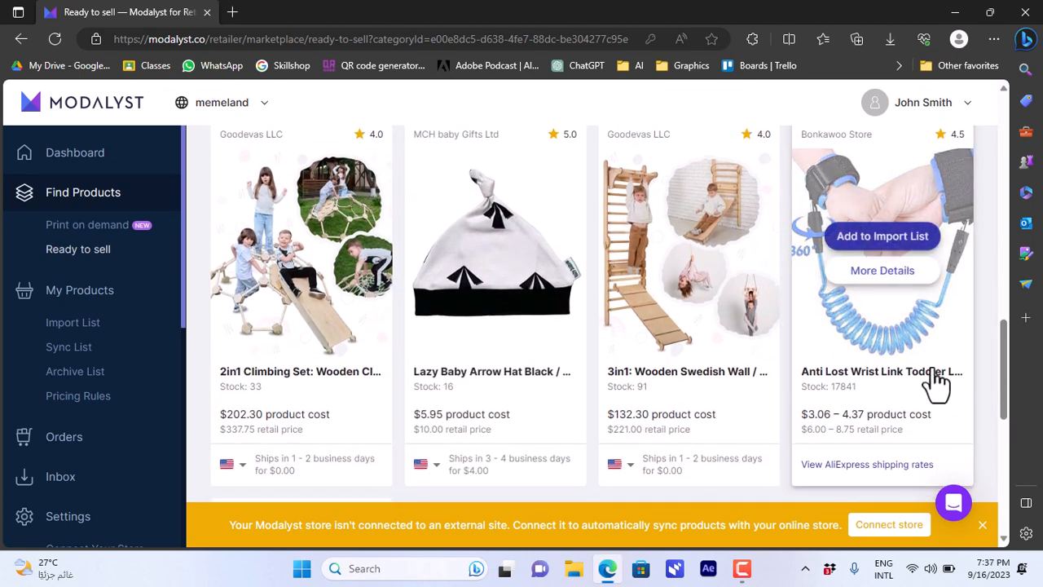
click(878, 320)
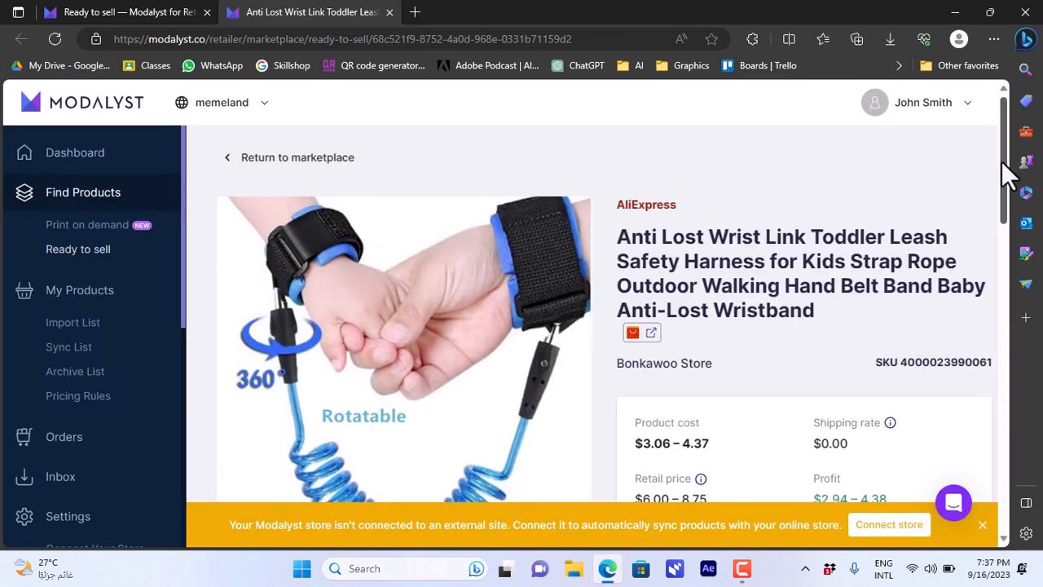
drag(1004, 163, 1013, 204)
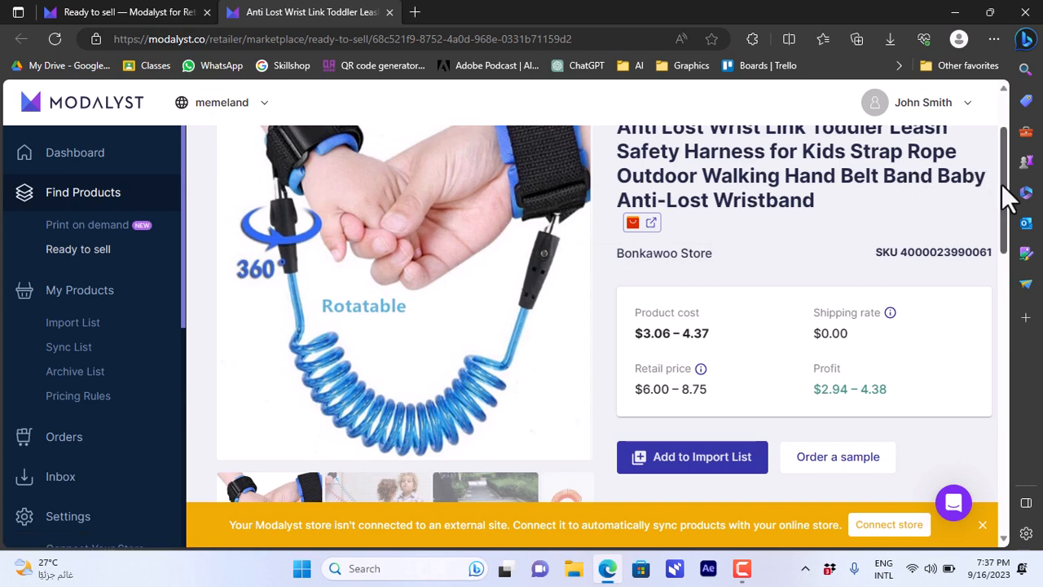
drag(1011, 193, 1010, 232)
drag(1005, 238, 1000, 307)
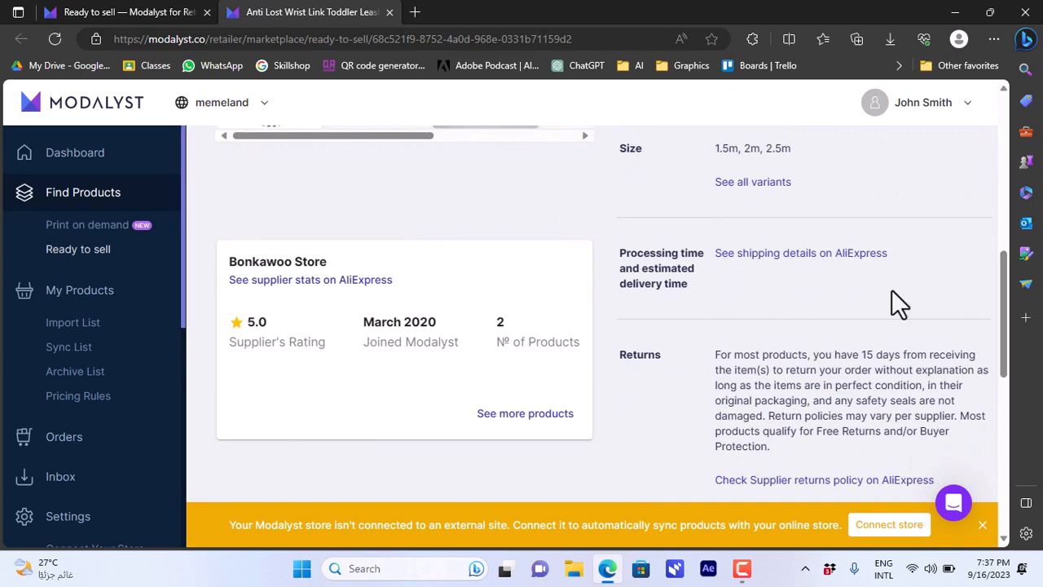
drag(1008, 319, 1008, 226)
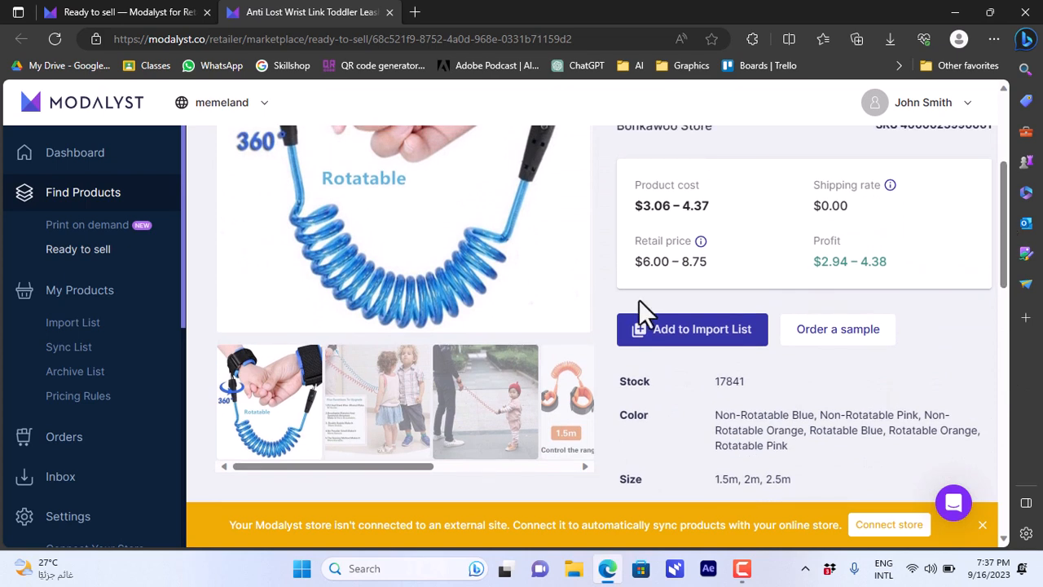
Add the wrist leash to the Import List and rename the product 'toddler leash'
click(701, 341)
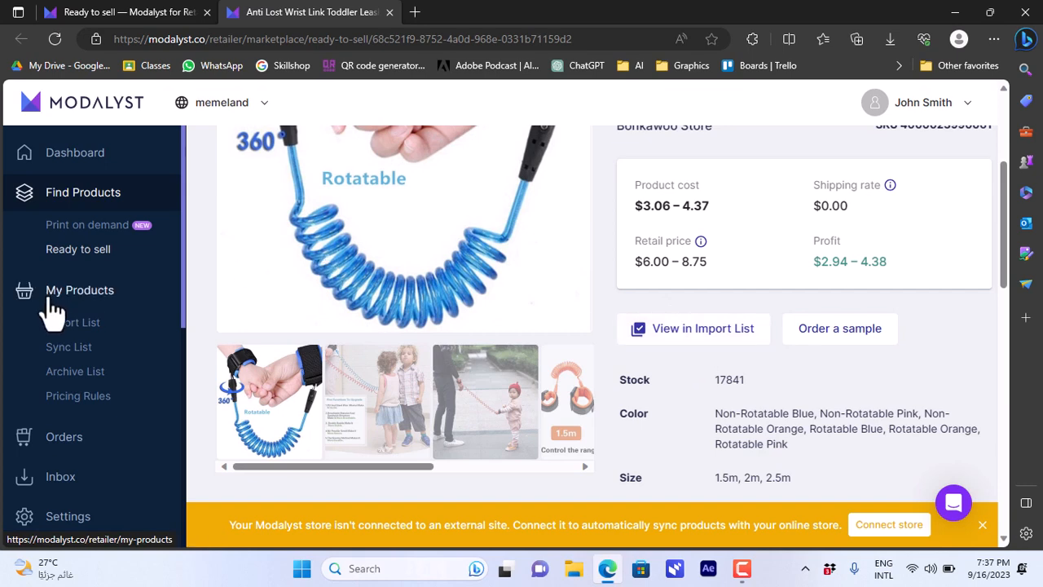
click(78, 328)
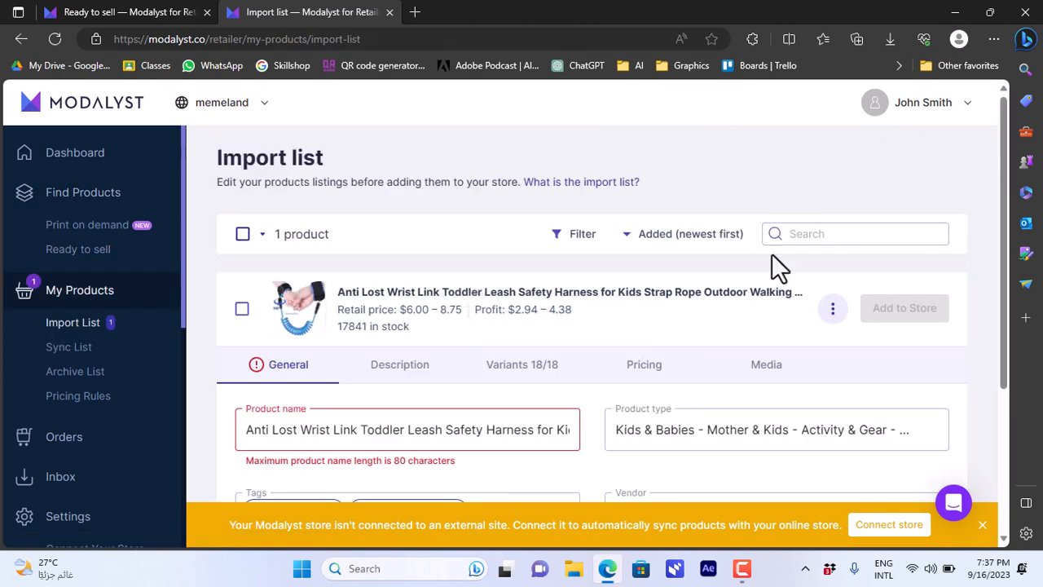
drag(1000, 208, 1010, 310)
click(431, 268)
key(ctrl+a)
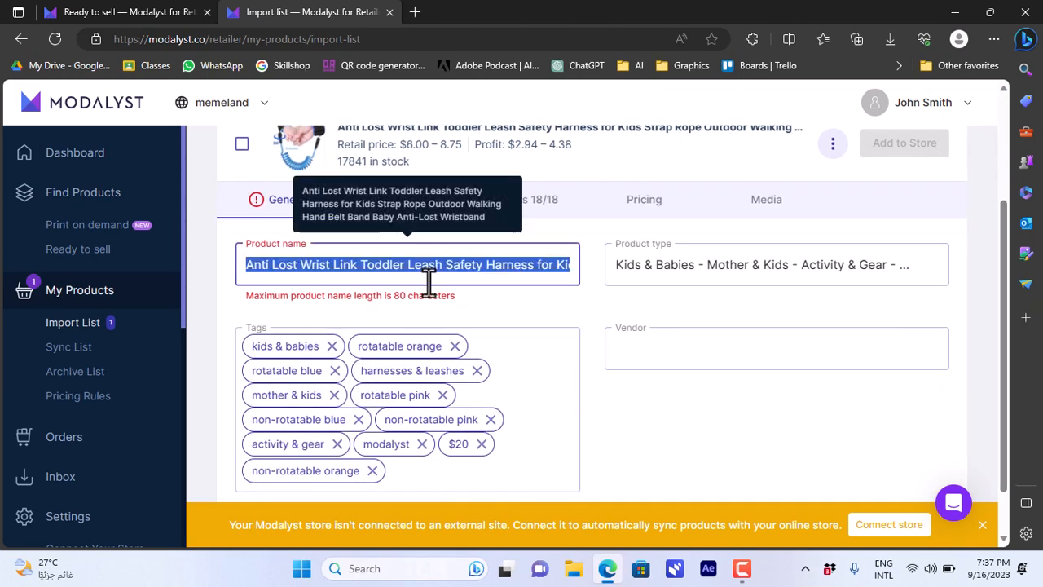
text(toddler leash)
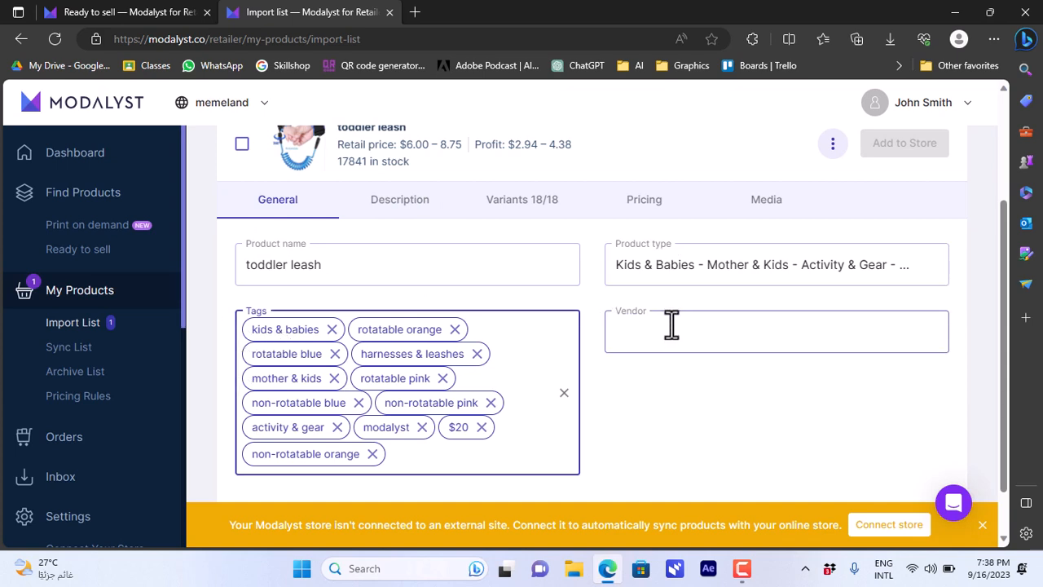
Rewrite the description's 'Material: Polyester' line to read 'plastic'
click(411, 207)
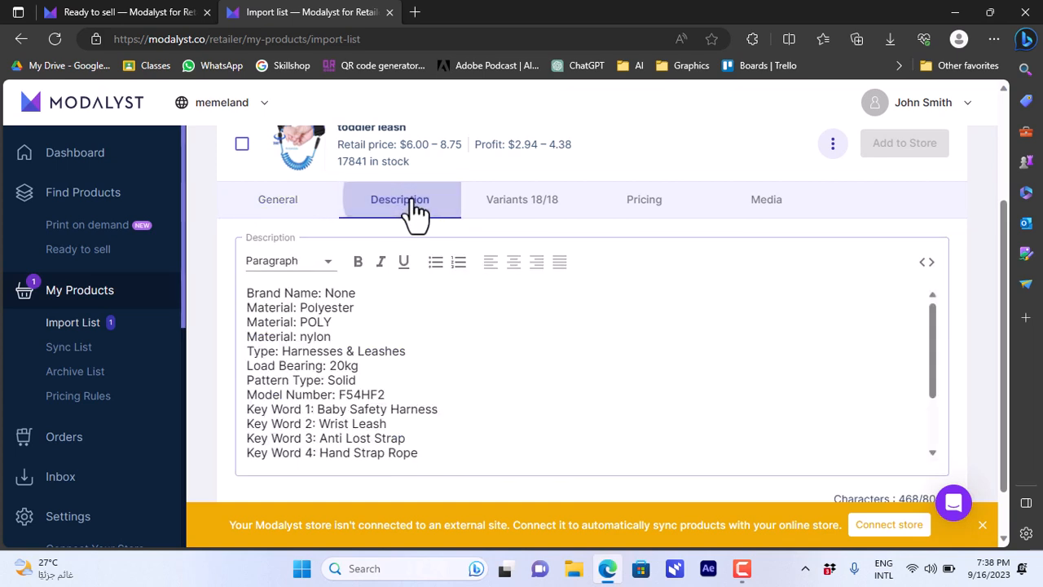
triple_click(370, 307)
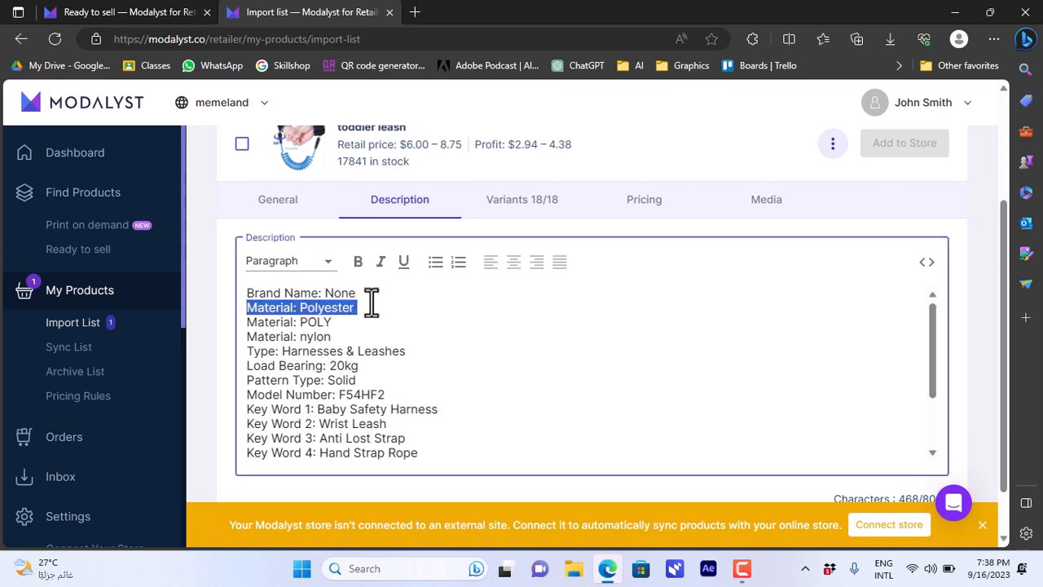
click(371, 306)
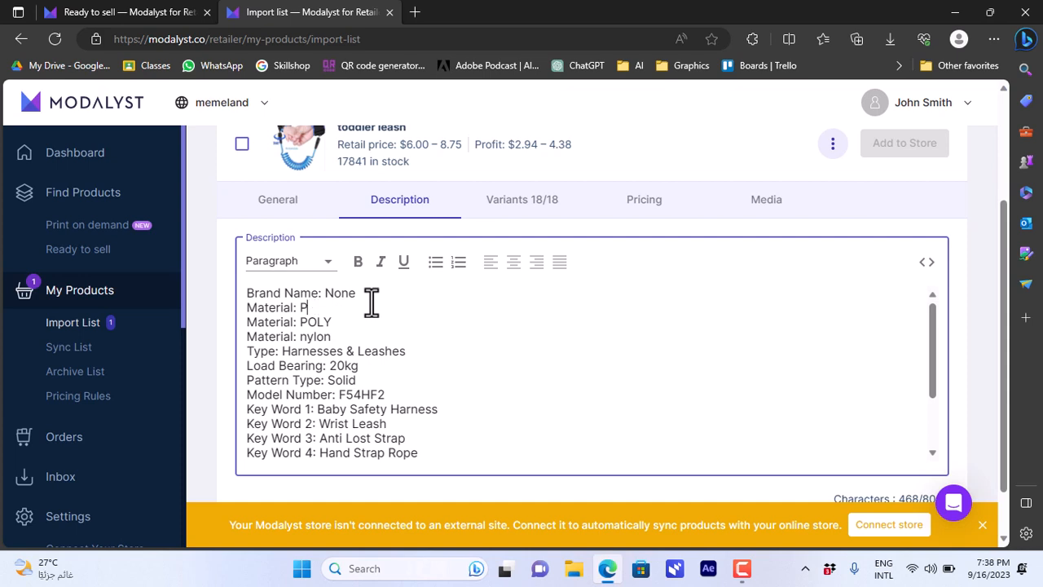
text(plastic)
click(509, 223)
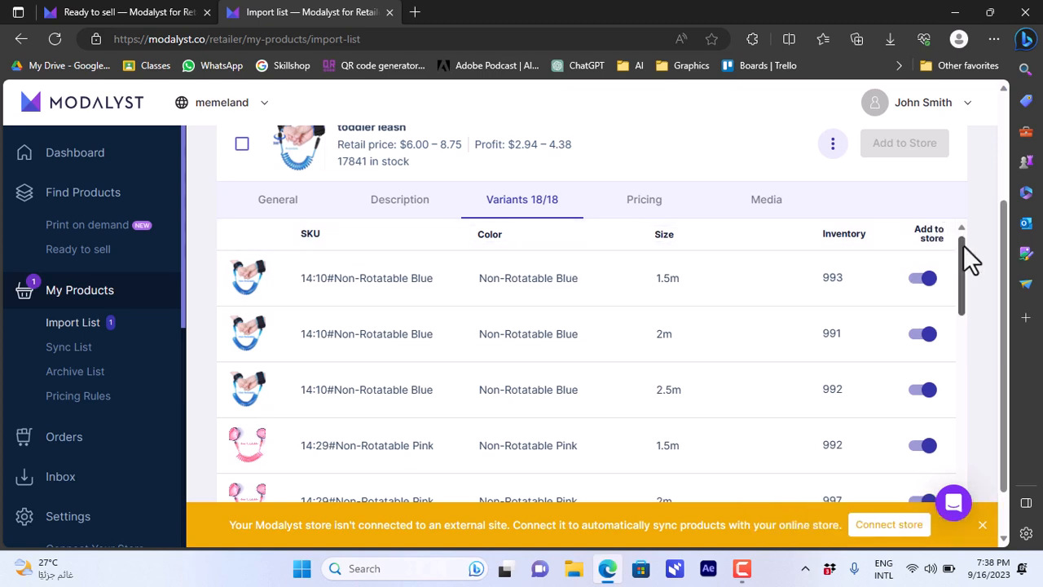
Scroll through the toddler leash's 18 variants and bring up the per-variant Pricing table
drag(968, 259, 962, 304)
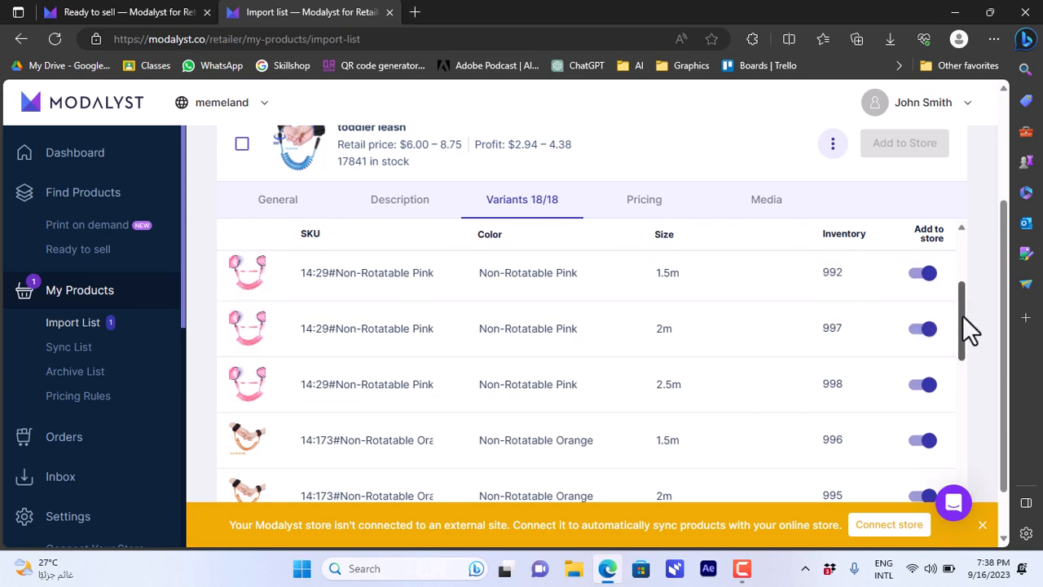
drag(963, 315, 975, 255)
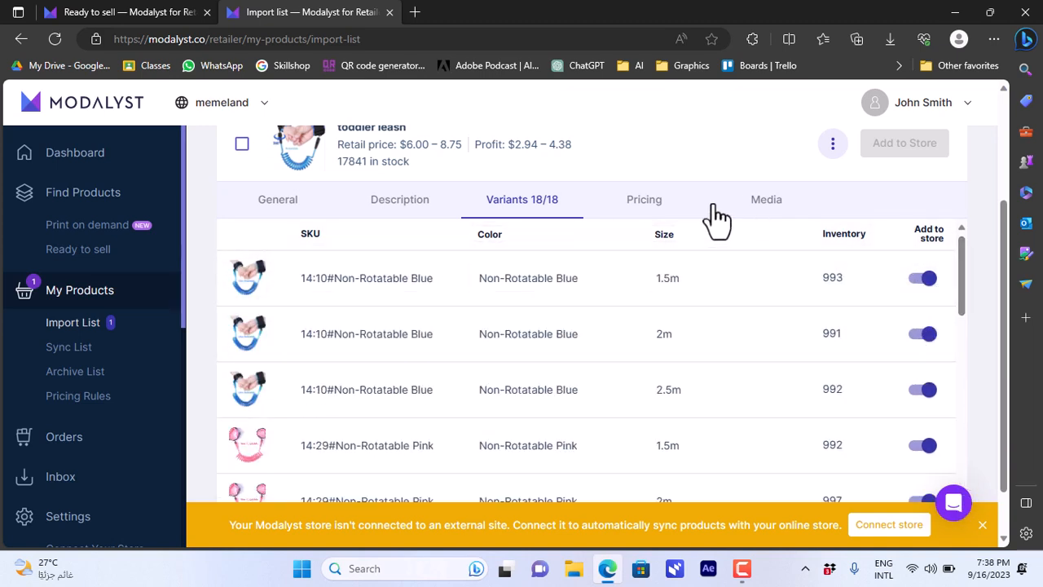
click(662, 218)
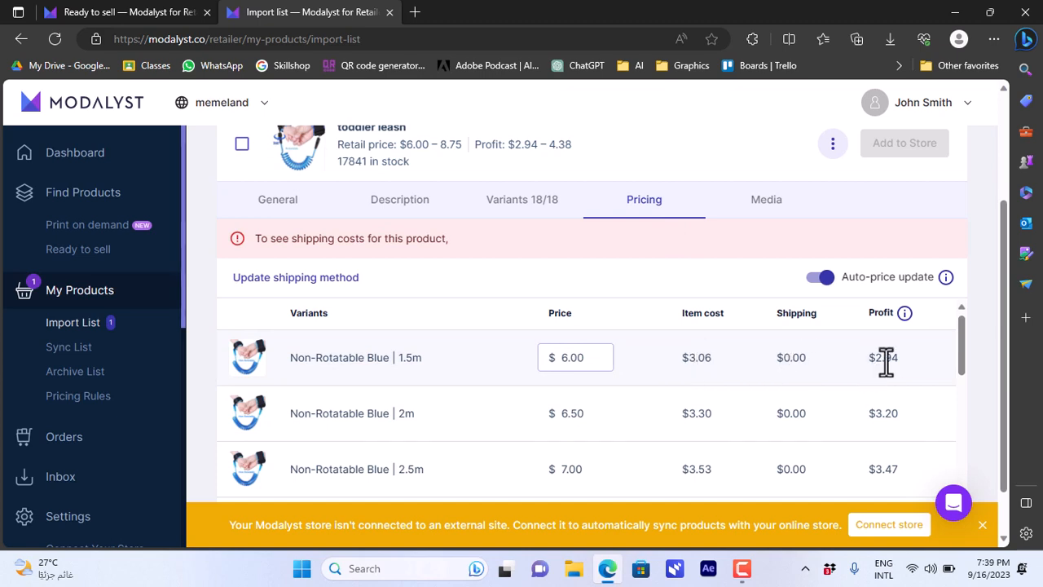
Set the 1.5m Non-Rotatable Blue variant's price to $10.00
double_click(575, 357)
text(10.00)
click(602, 383)
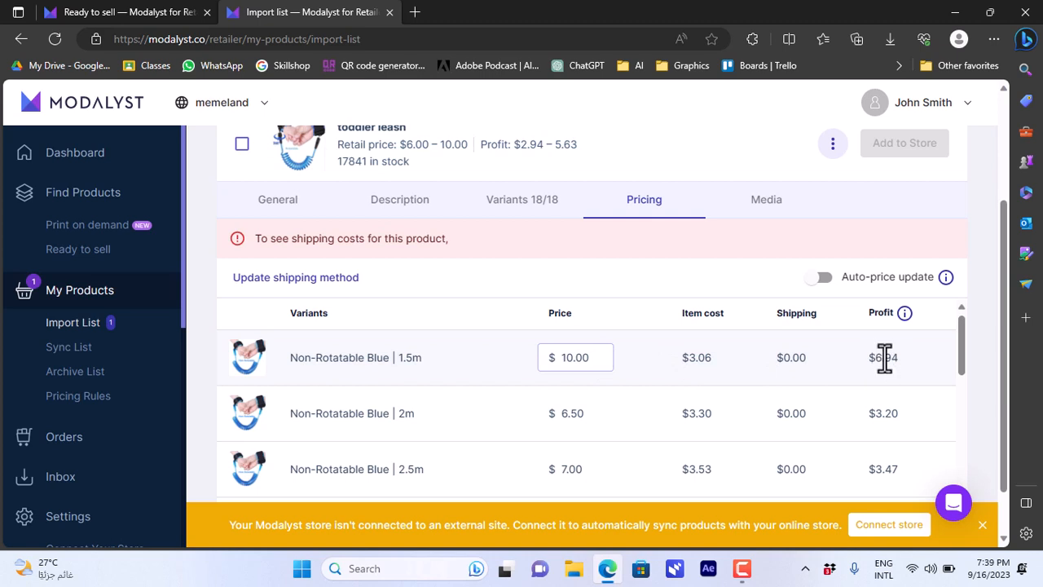
Tick the toddler leash product's checkbox in the Import List
mouse_move(959, 352)
mouse_down()
mouse_move(955, 454)
mouse_move(960, 336)
mouse_up()
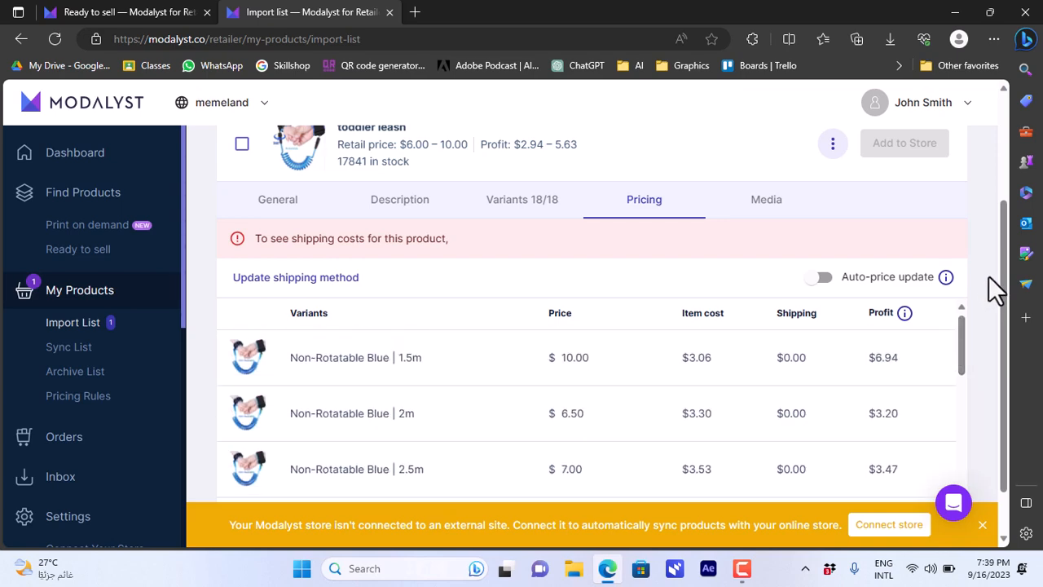
drag(1006, 309, 1012, 149)
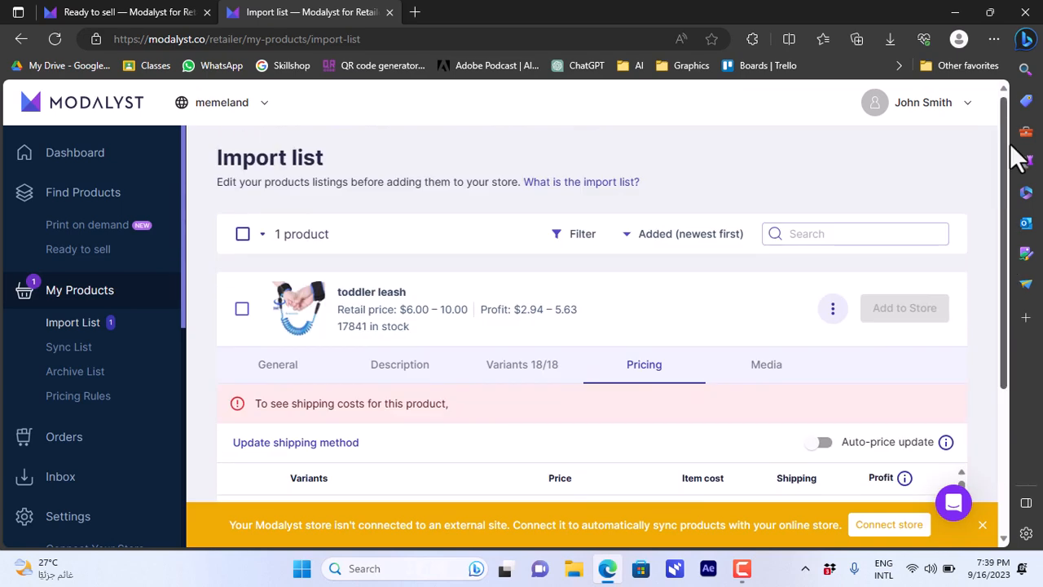
click(242, 311)
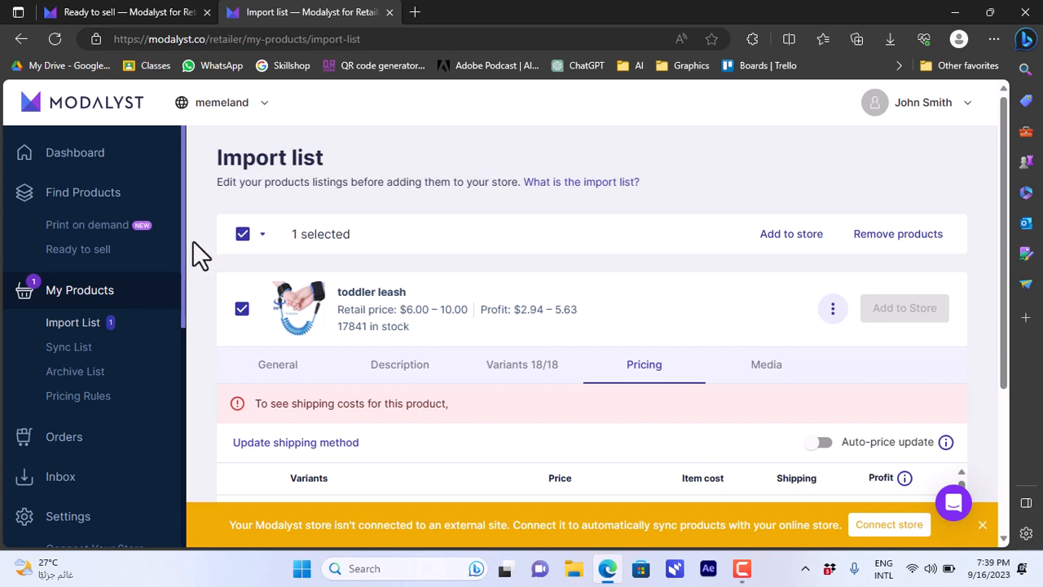
drag(182, 241, 180, 400)
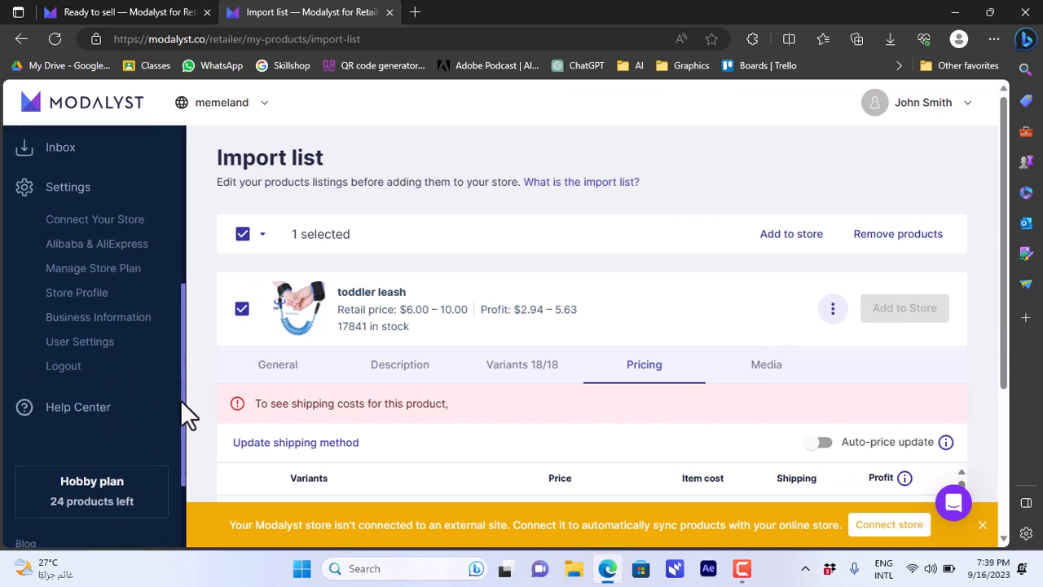
Add a new Wix store named 'test' under Connect Your Store and continue to Wix login
click(96, 228)
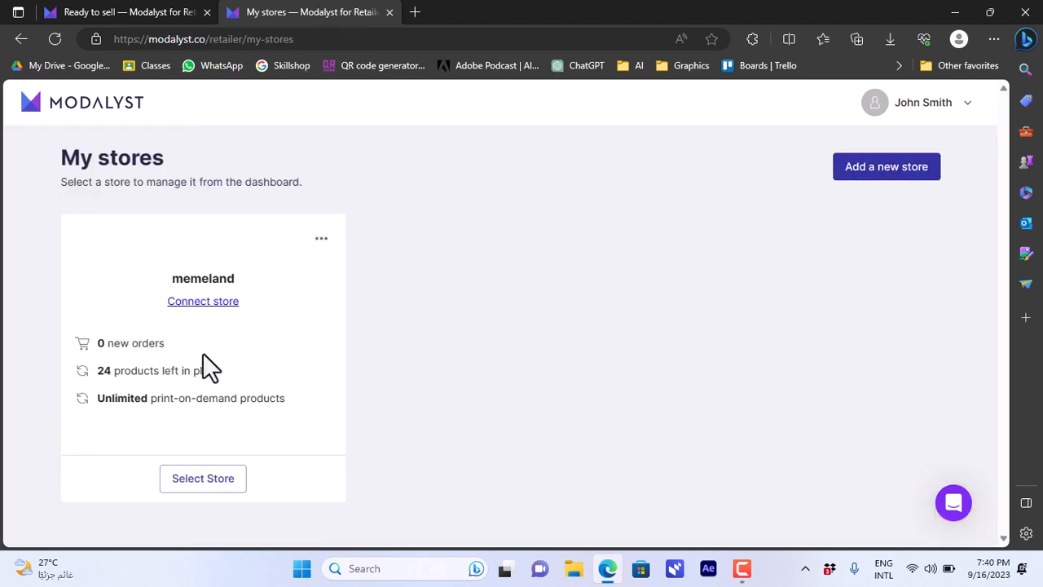
click(891, 168)
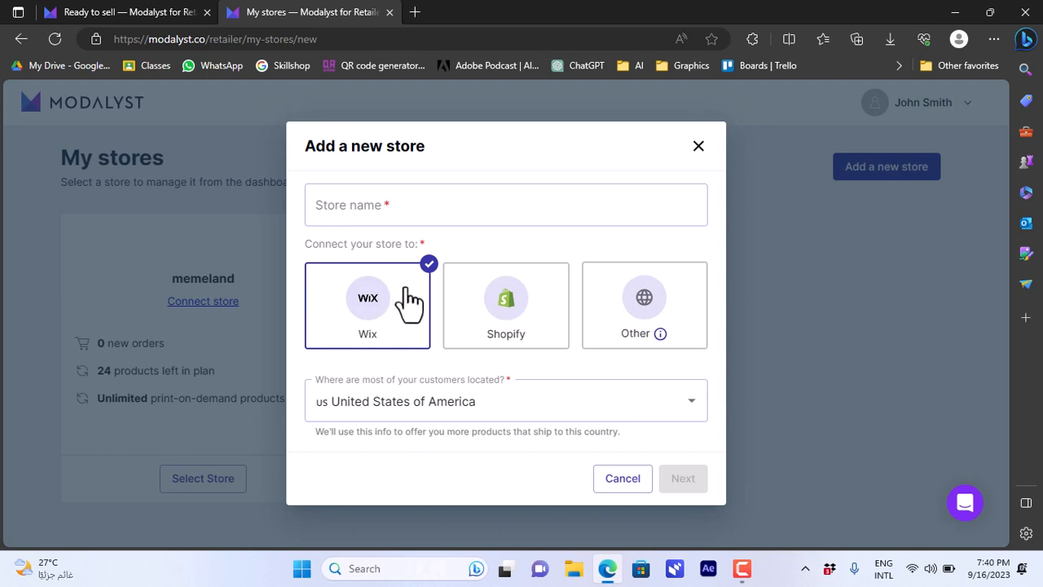
click(566, 214)
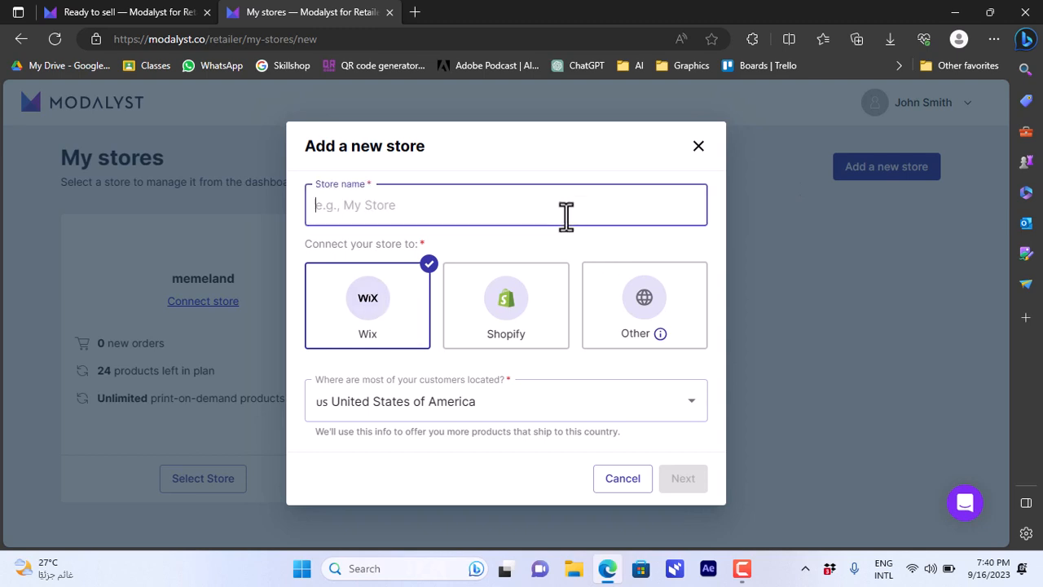
text(test store)
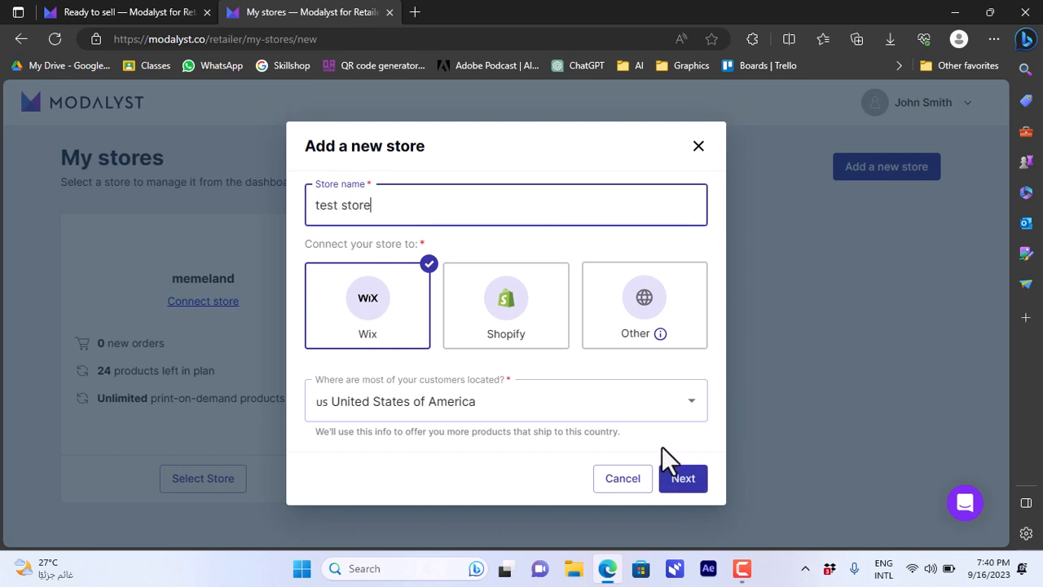
click(691, 487)
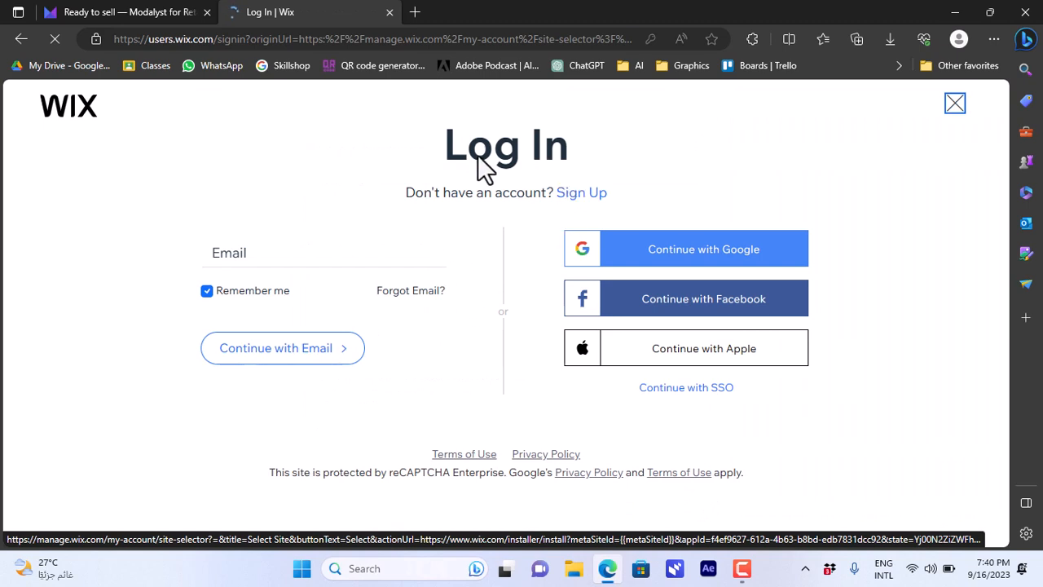
Decline saving the Wix login and choose My Site 5 as the site to connect
click(206, 292)
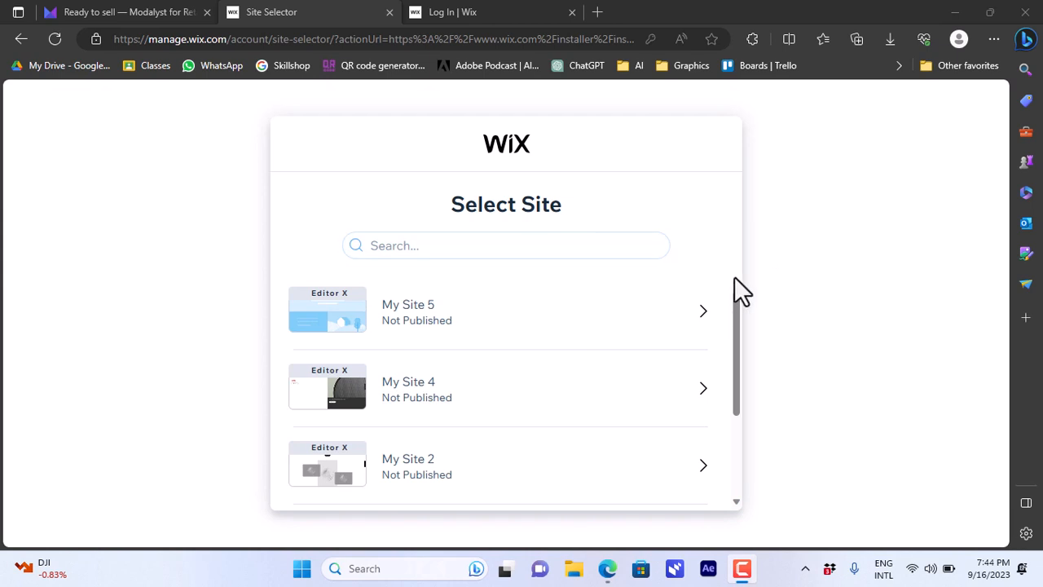
mouse_move(736, 299)
mouse_down()
mouse_move(735, 403)
mouse_move(738, 298)
mouse_up()
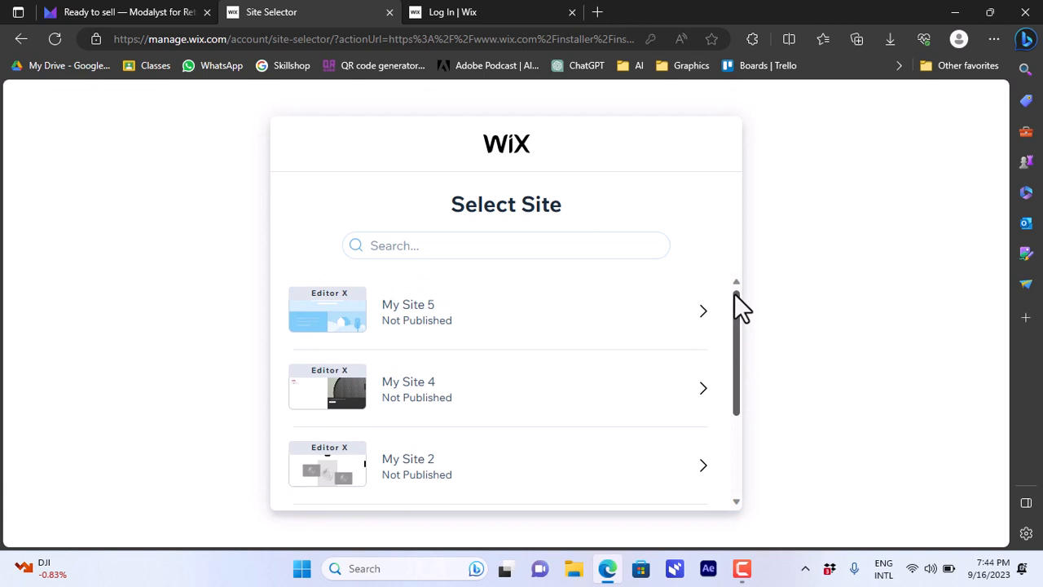
mouse_move(734, 299)
mouse_down()
mouse_move(736, 316)
mouse_move(736, 302)
mouse_up()
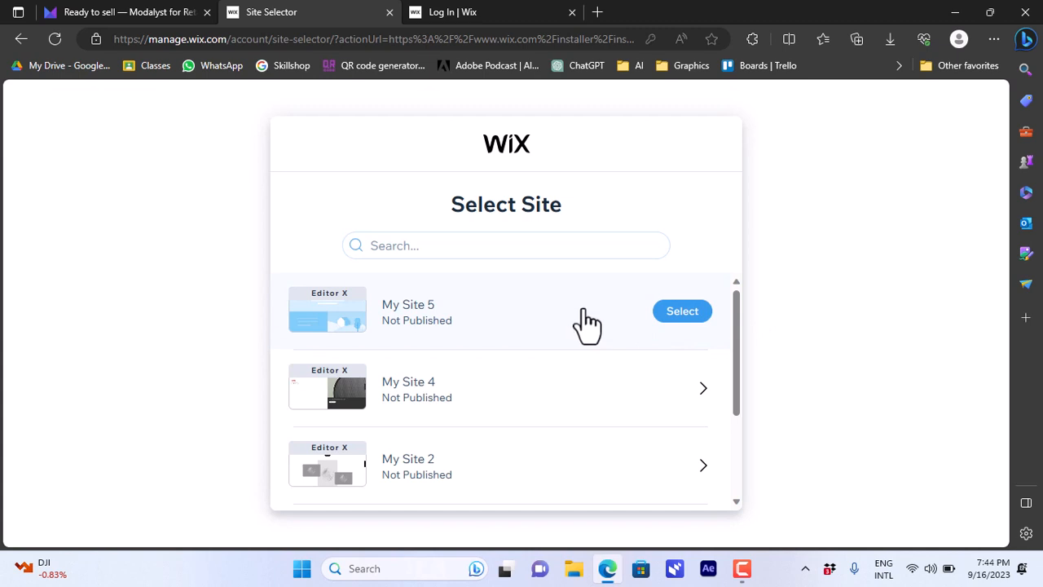
click(676, 310)
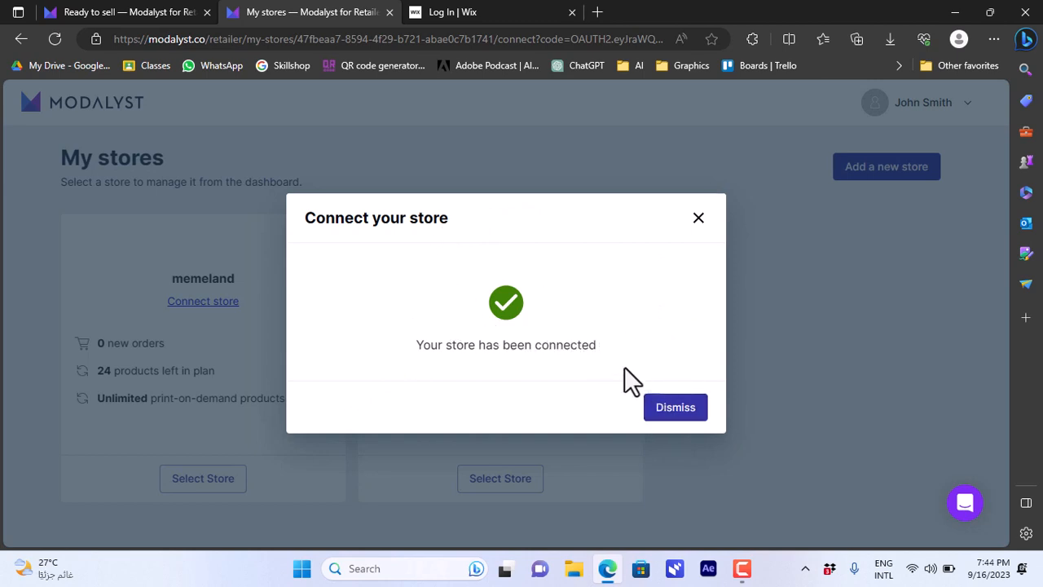
Dismiss the store-connected notice and open the test store's dashboard
click(673, 407)
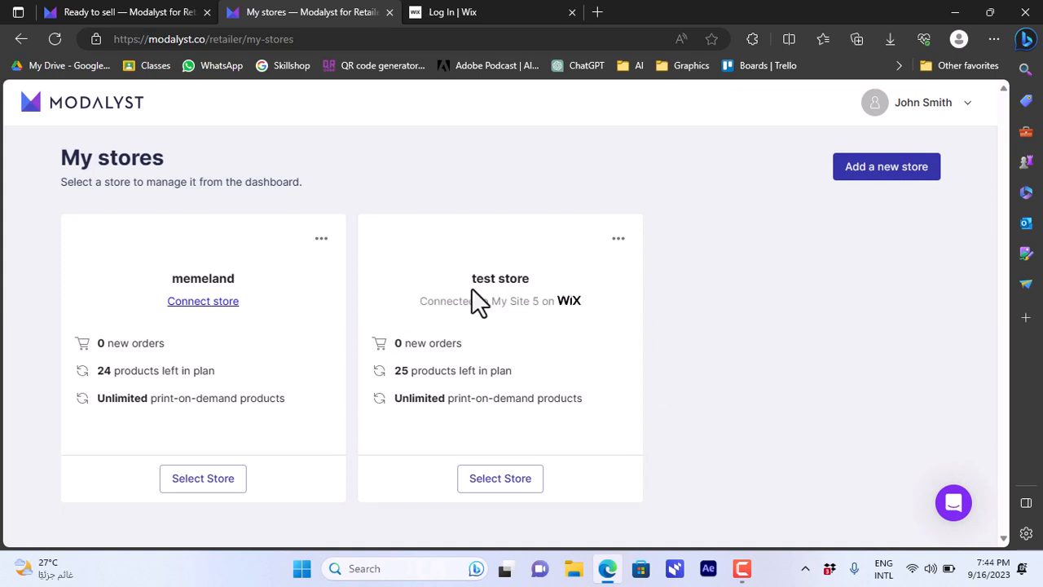
click(505, 481)
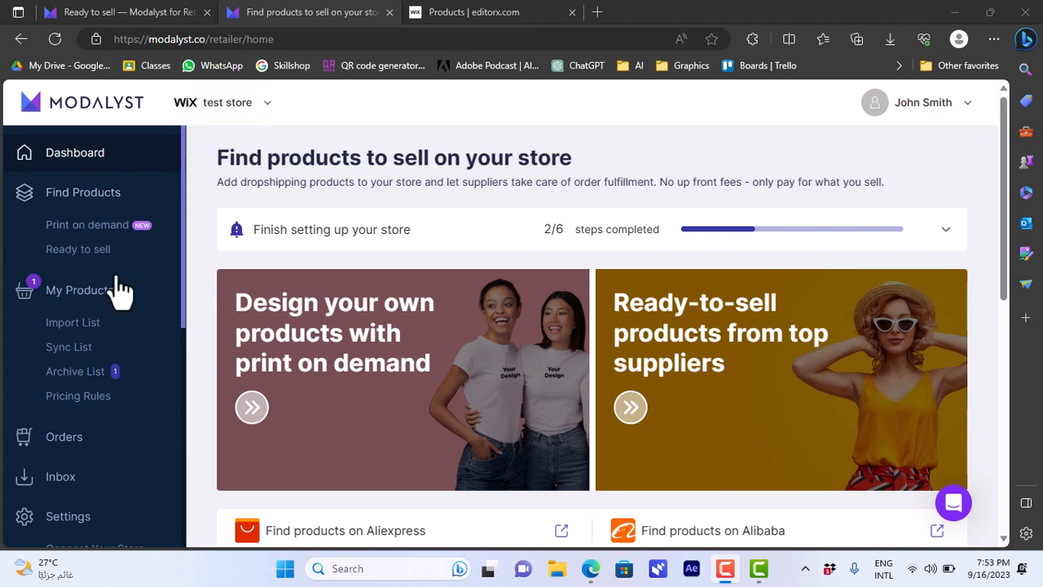
Check the Import List page and the connected stores list
click(87, 326)
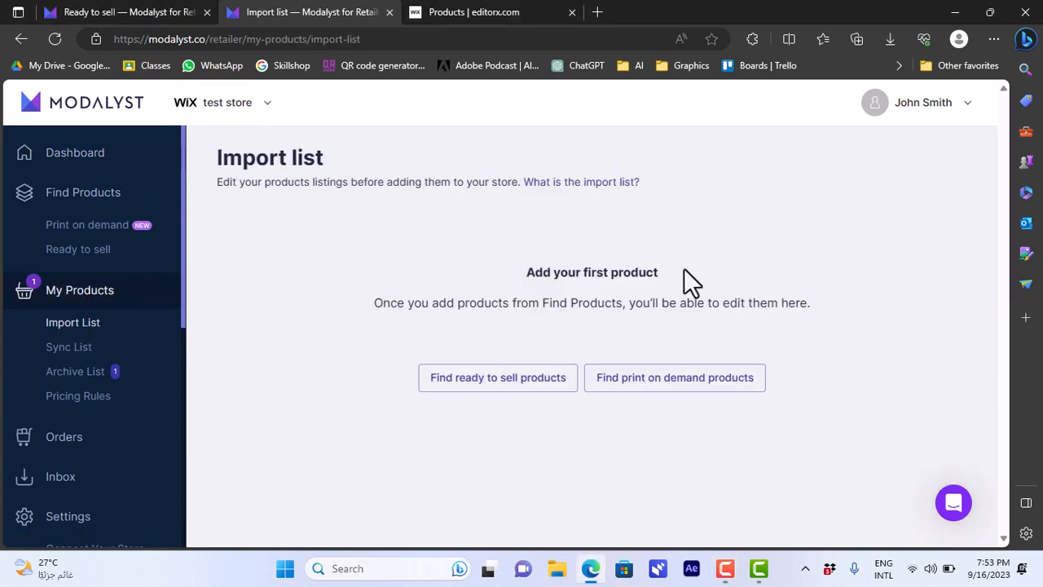
click(263, 115)
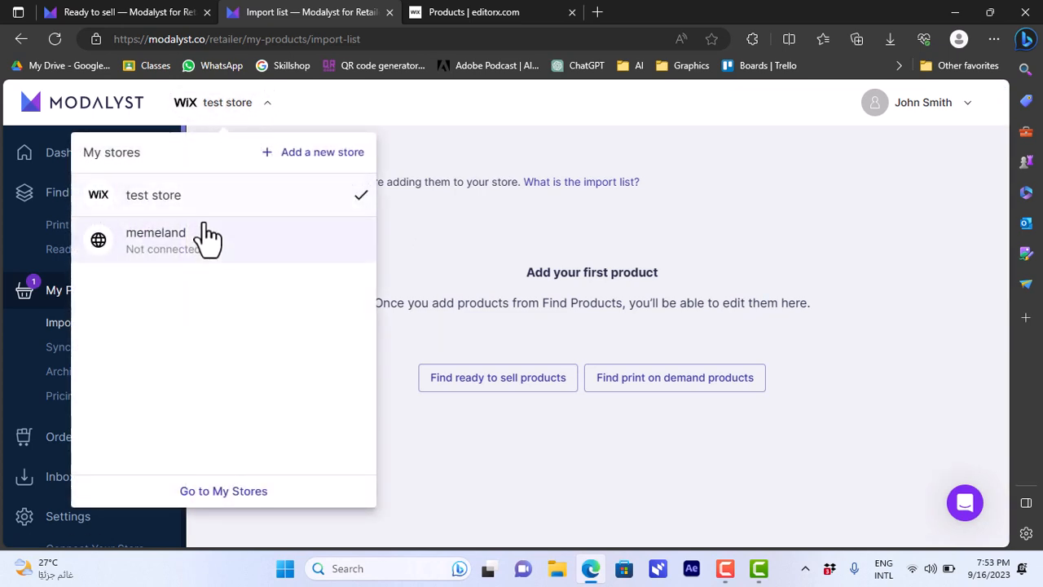
click(291, 115)
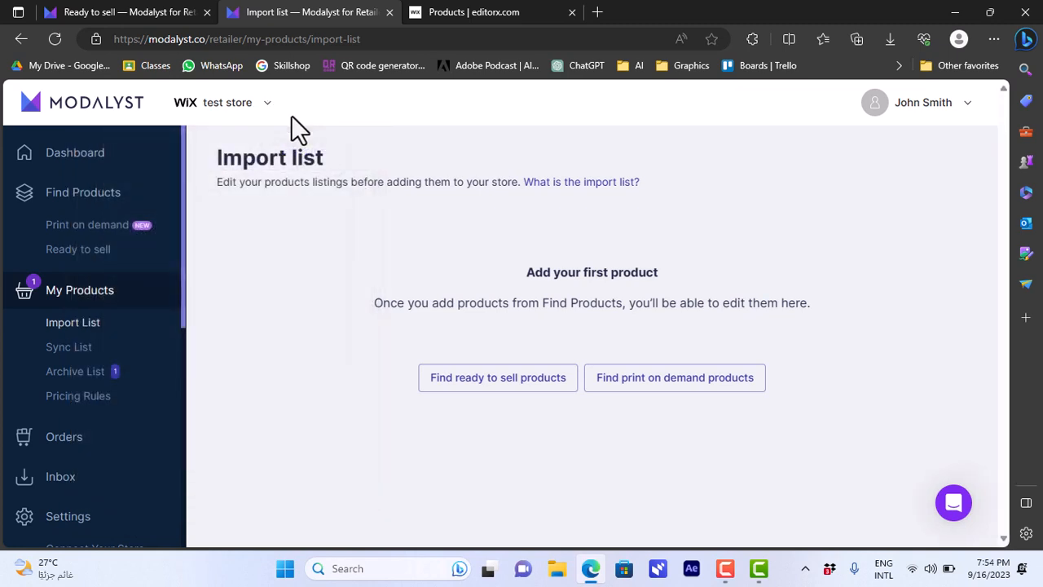
Browse Ready to sell in Home & Garden and open the feather figurines' More Details page
click(92, 255)
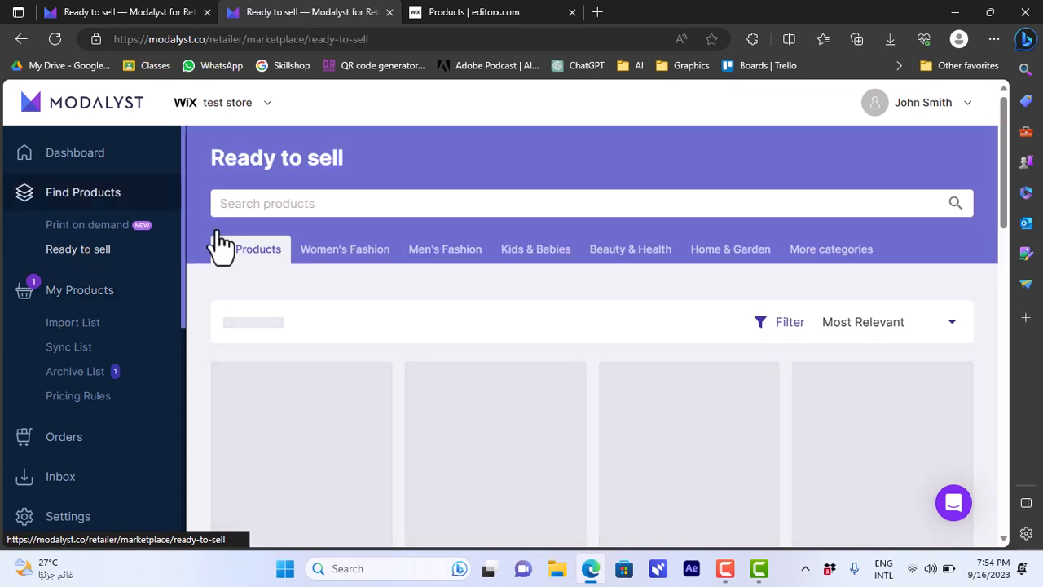
click(732, 251)
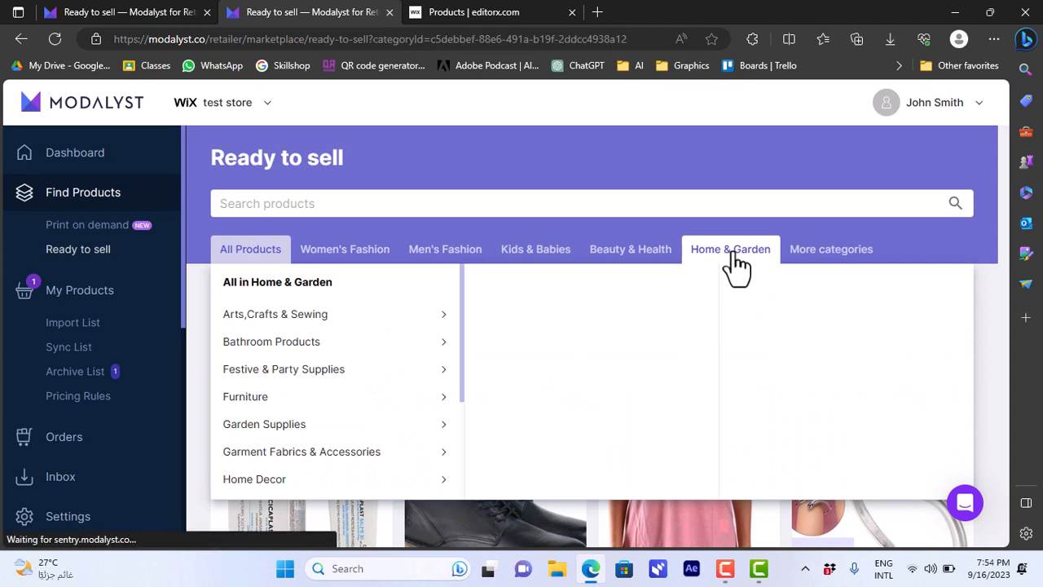
drag(1005, 164, 1005, 373)
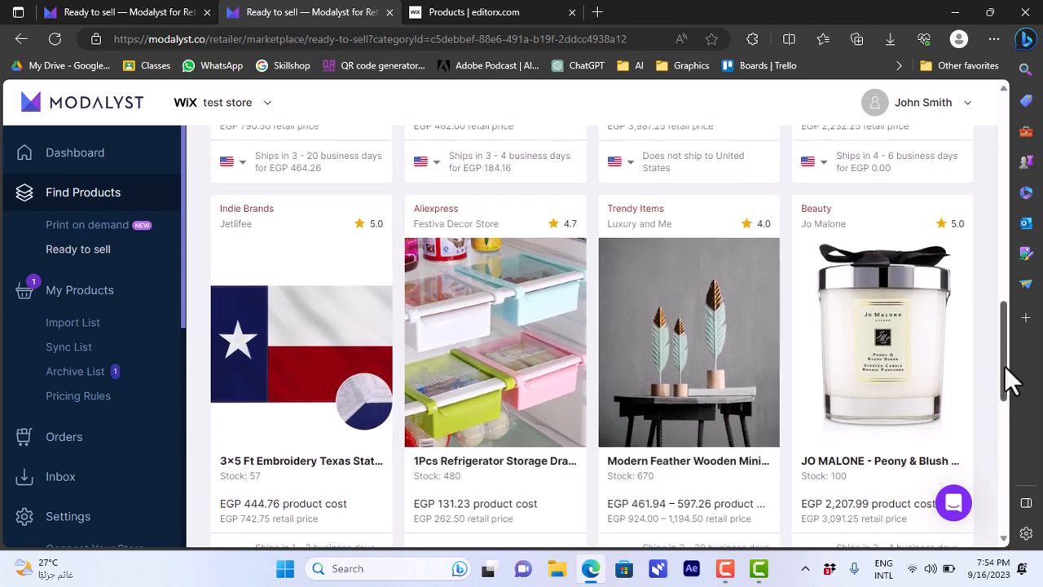
mouse_move(663, 345)
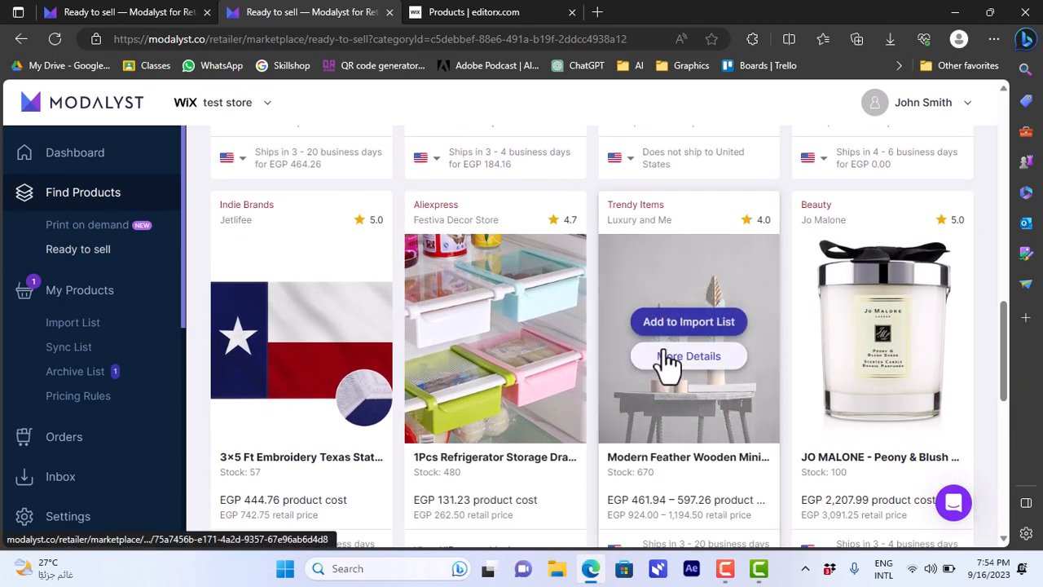
click(685, 293)
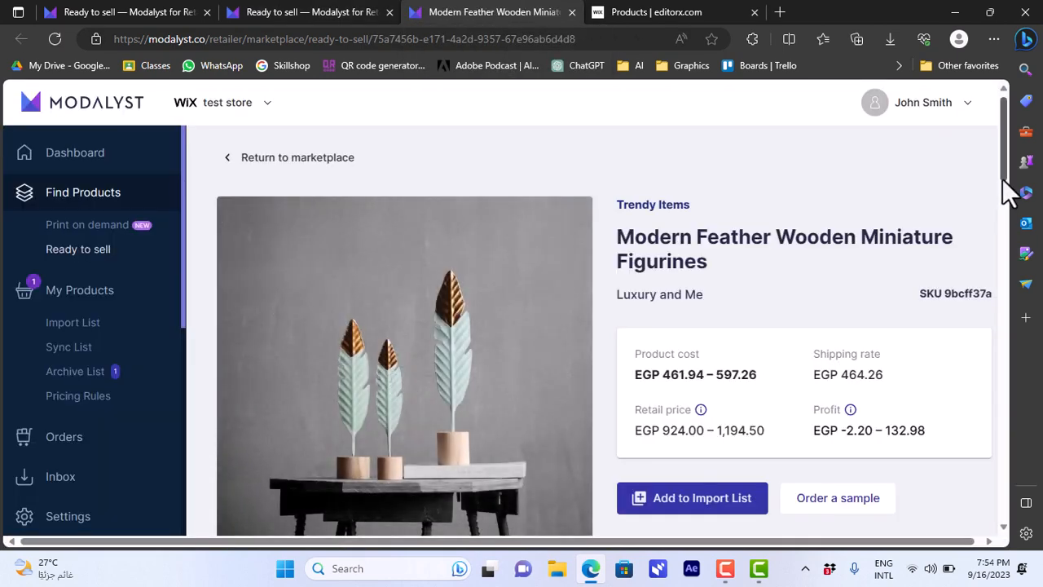
Review the feather figurines' details and Variants table, then add them to the import list
drag(1006, 172, 1006, 257)
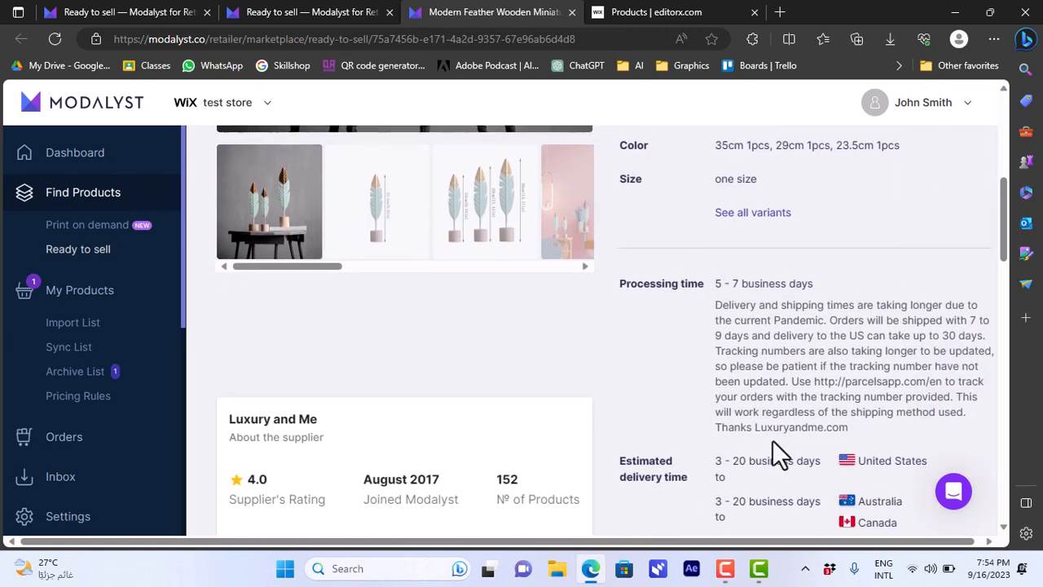
drag(1001, 255, 1006, 297)
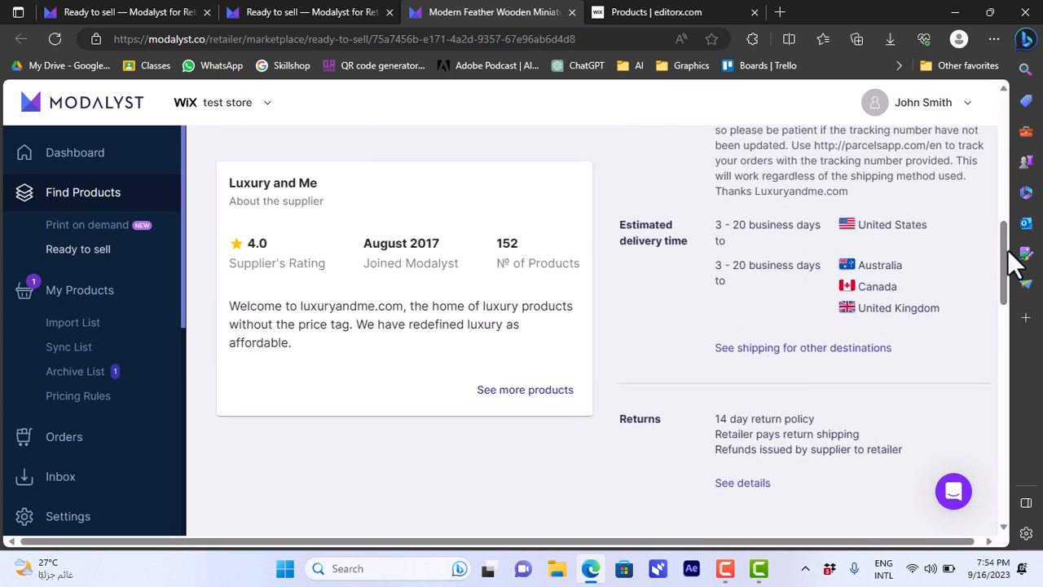
drag(1011, 263, 1010, 308)
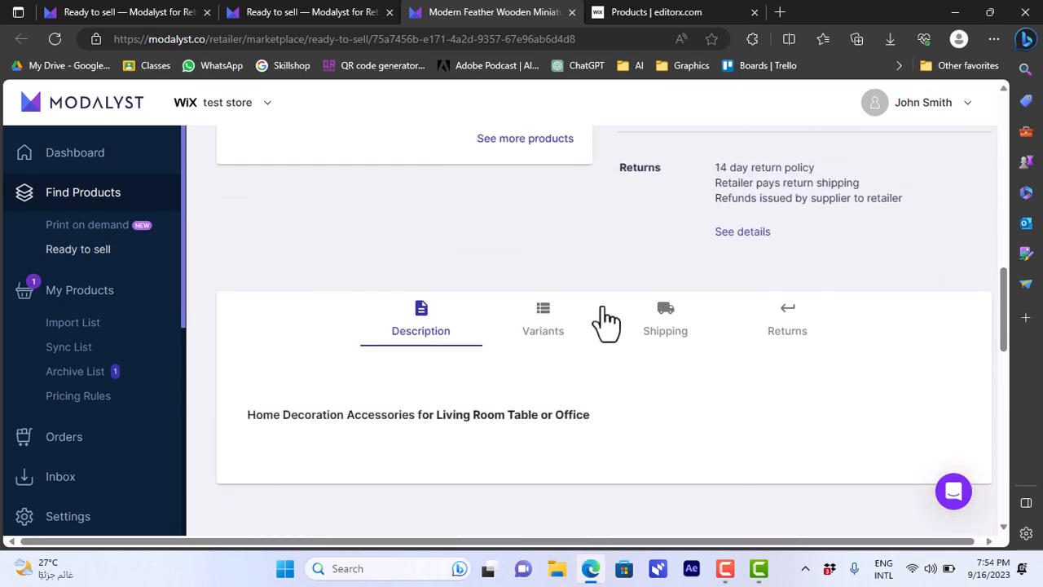
click(569, 328)
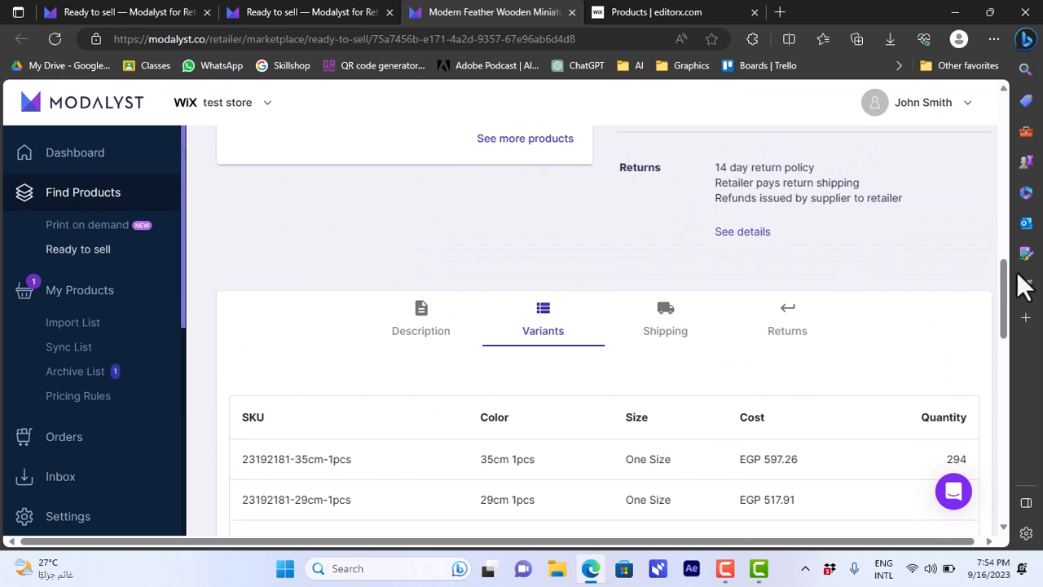
drag(1008, 279, 1011, 146)
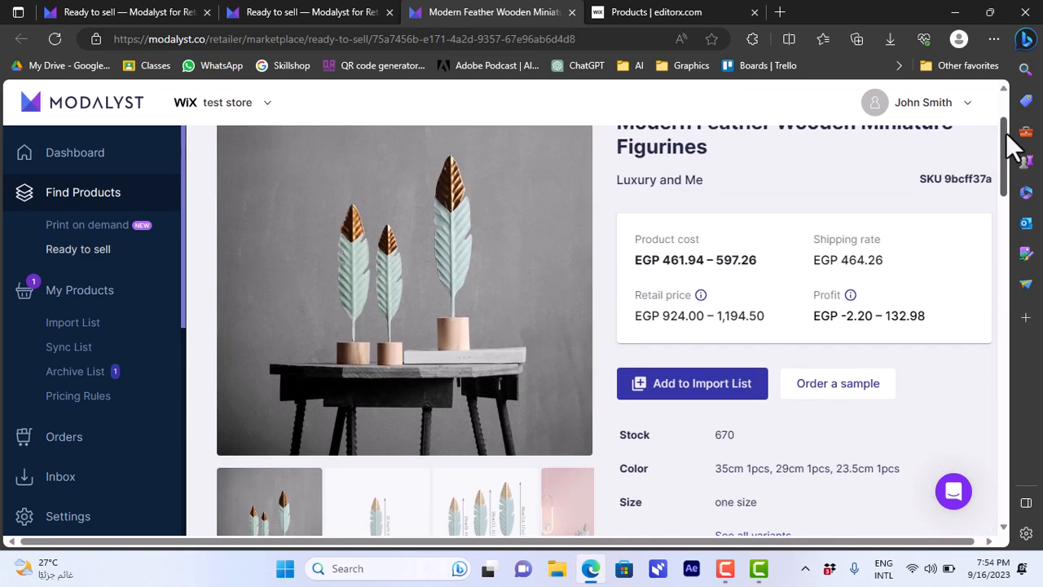
click(700, 396)
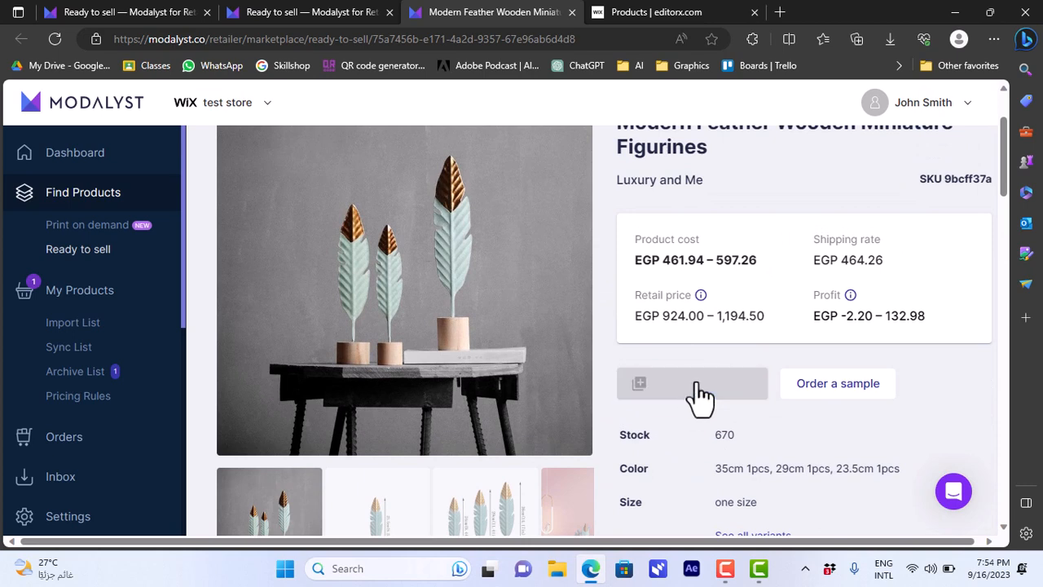
In the Import List, review the figurines' name and per-variant pricing, then tick the product
click(85, 324)
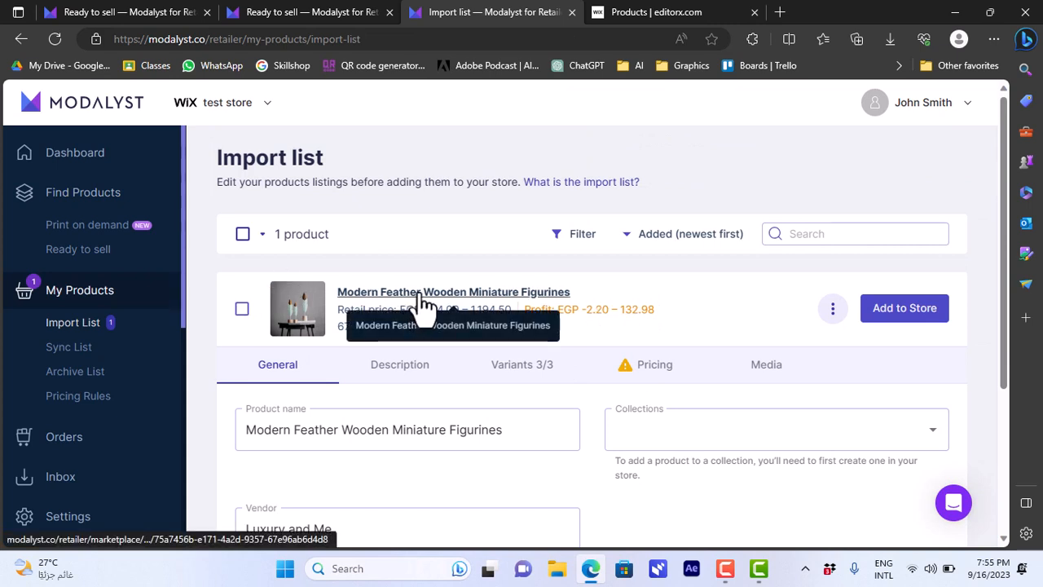
click(332, 424)
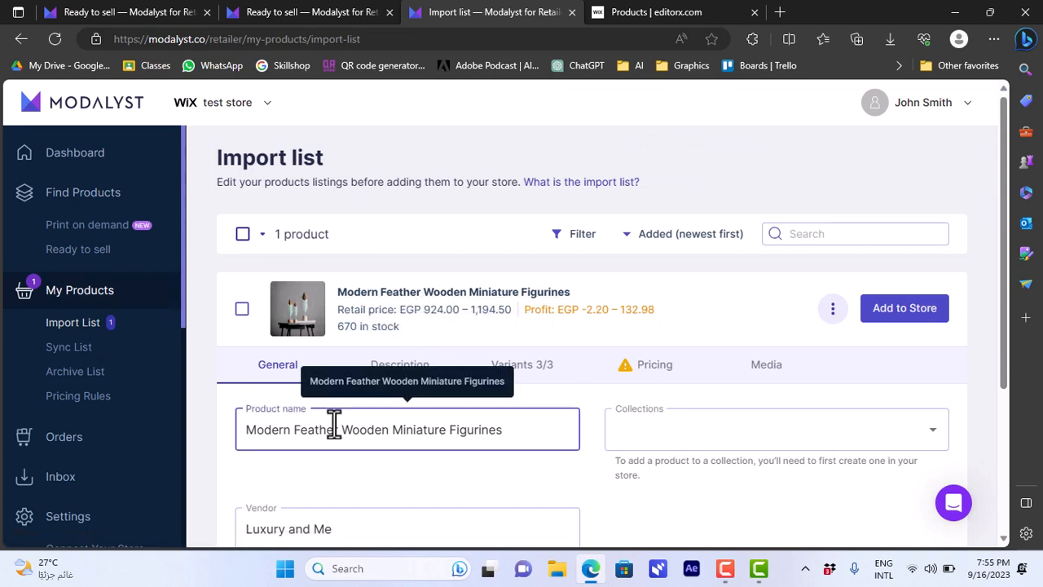
click(659, 368)
drag(1004, 263, 996, 377)
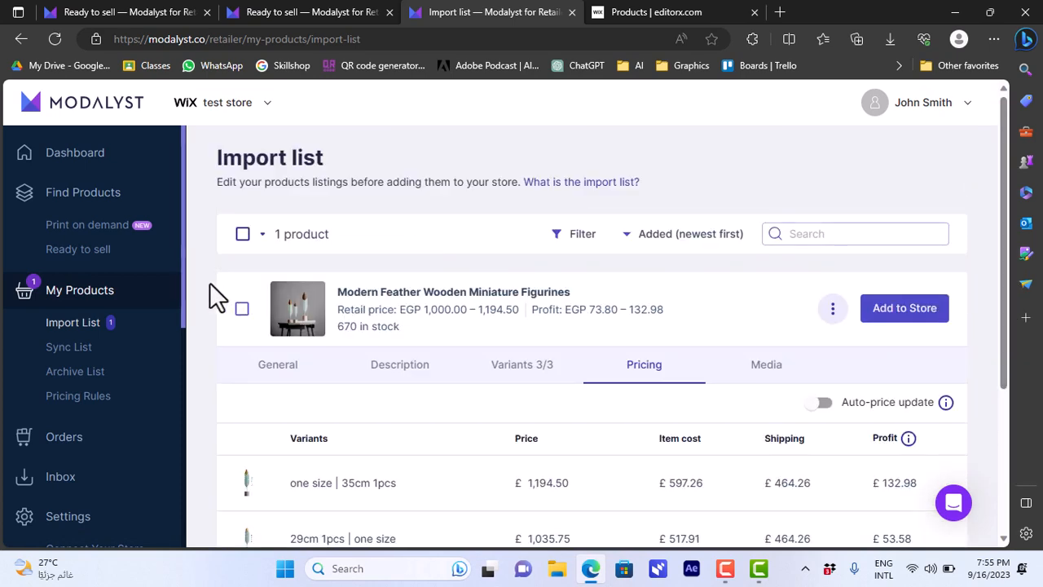
click(242, 309)
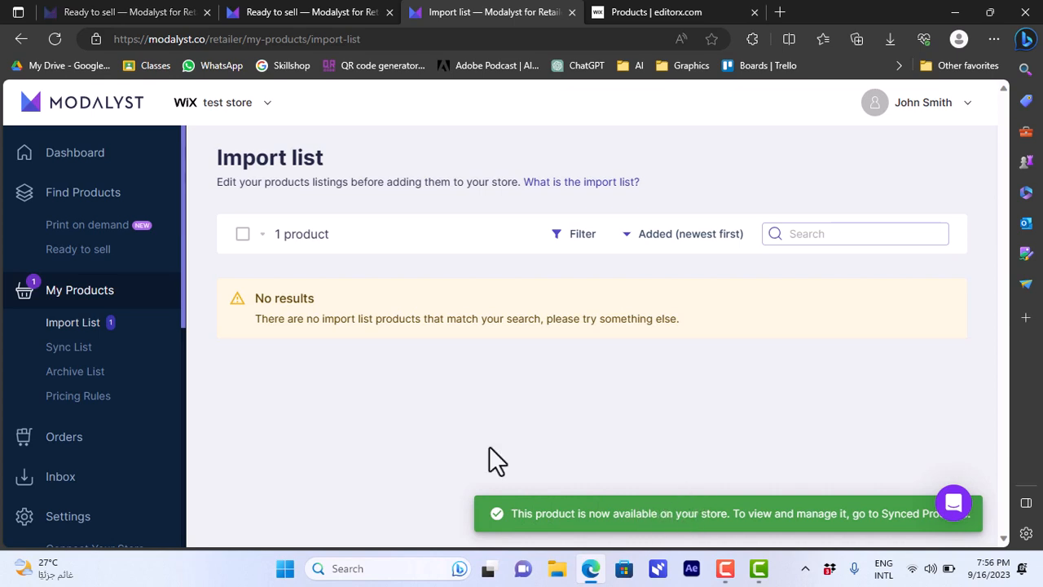
Open the Sync List of synced products from the sidebar
click(82, 357)
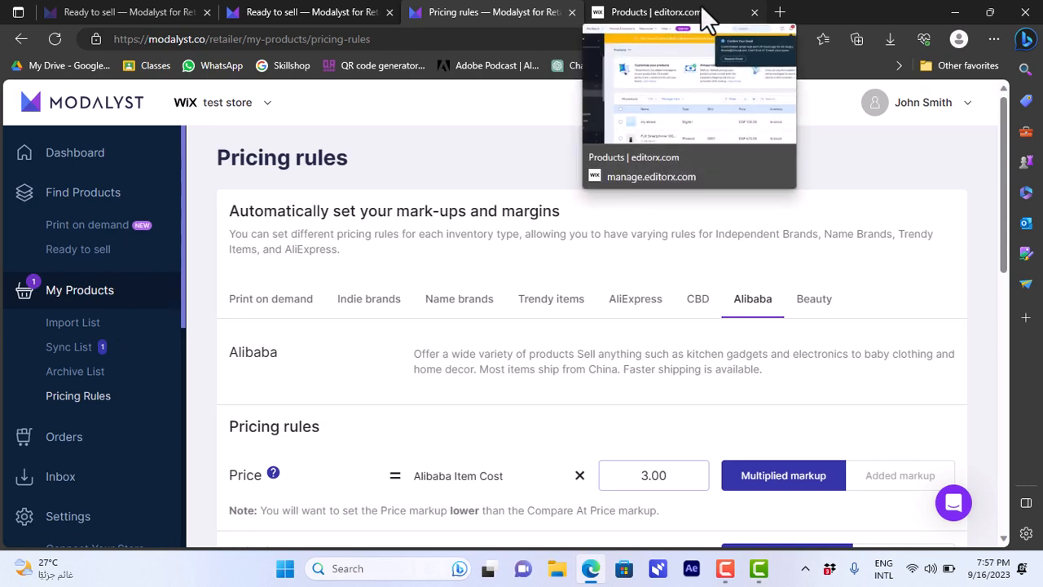
In Editor X, open My Site 5's store Products list and scroll to the feather figurines
click(663, 14)
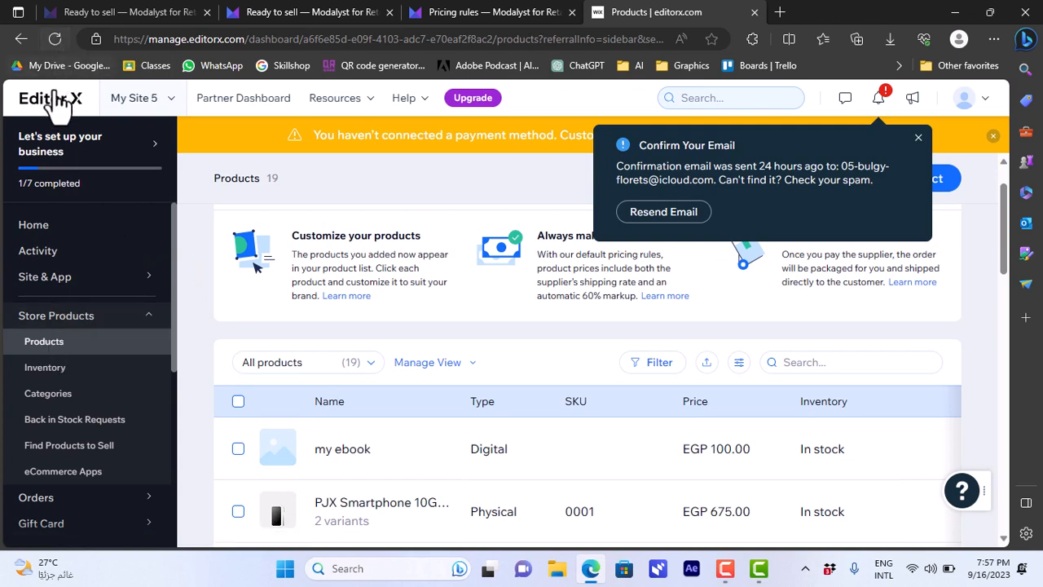
click(50, 221)
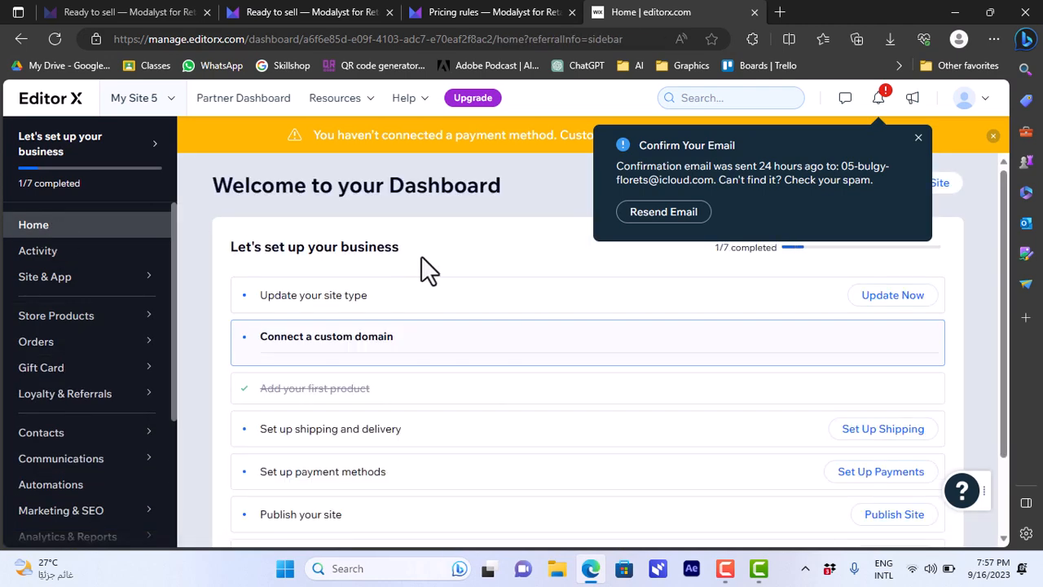
mouse_move(61, 321)
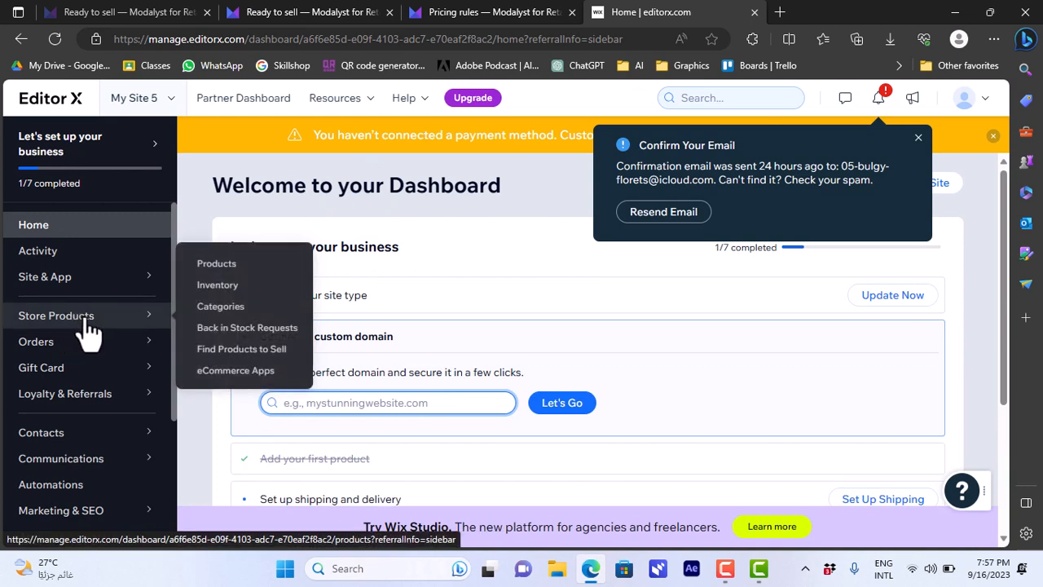
click(228, 267)
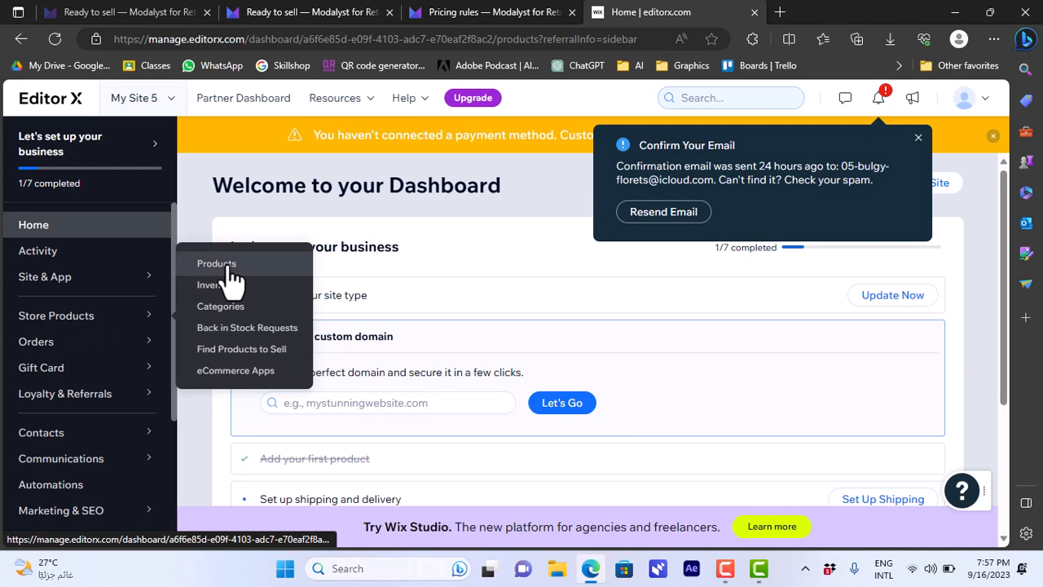
scroll(342, 391, down, 2)
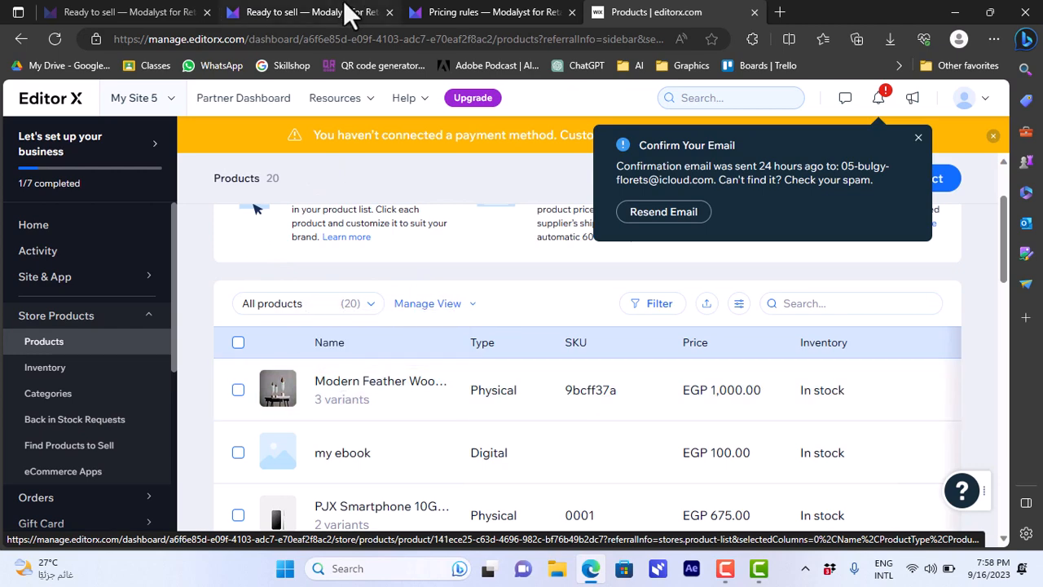
Cycle through the Modalyst pages back to the Ready to sell grid and look over the product cards
click(286, 11)
click(526, 14)
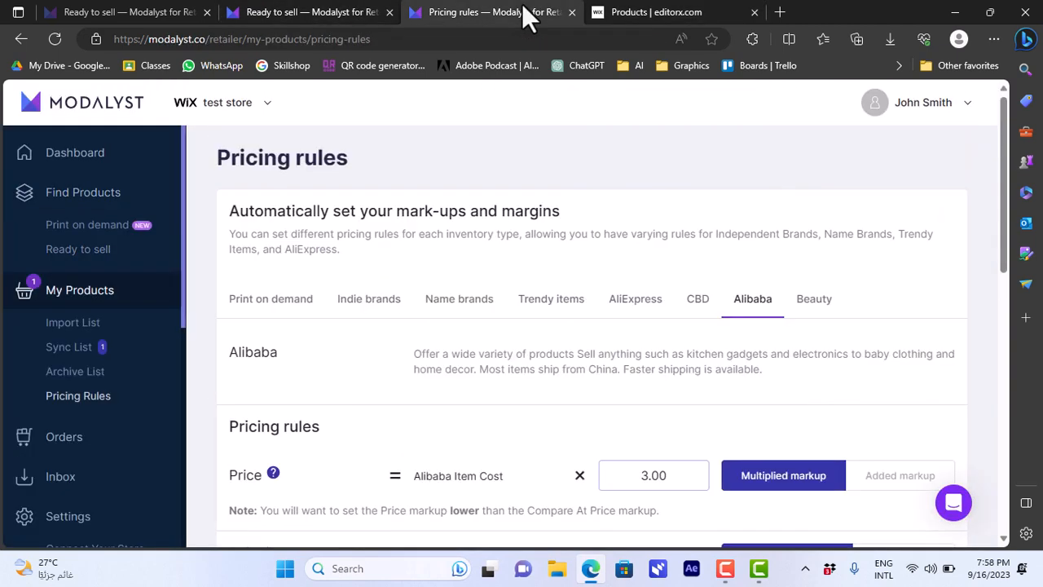
click(304, 12)
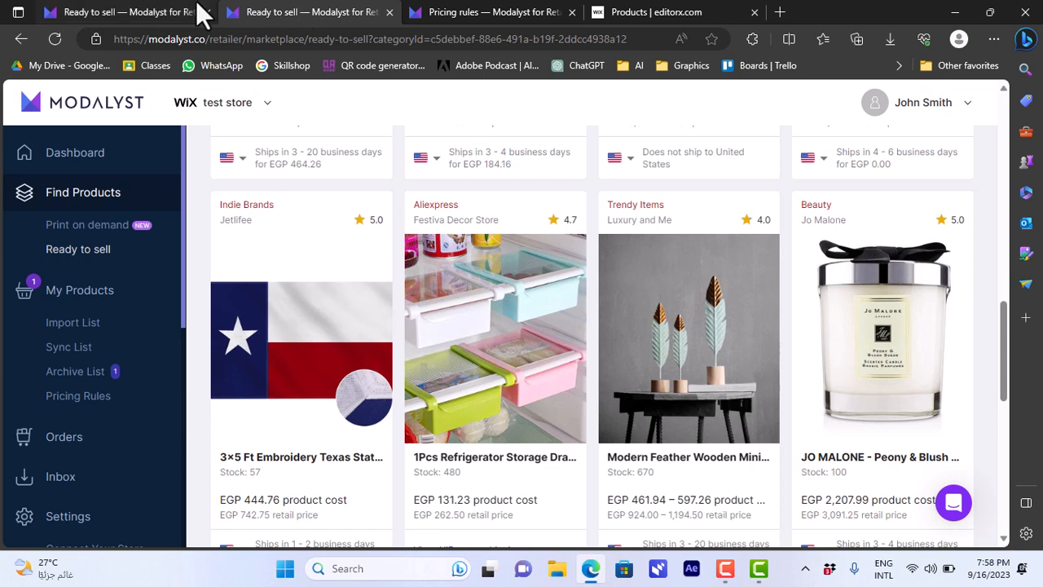
click(166, 12)
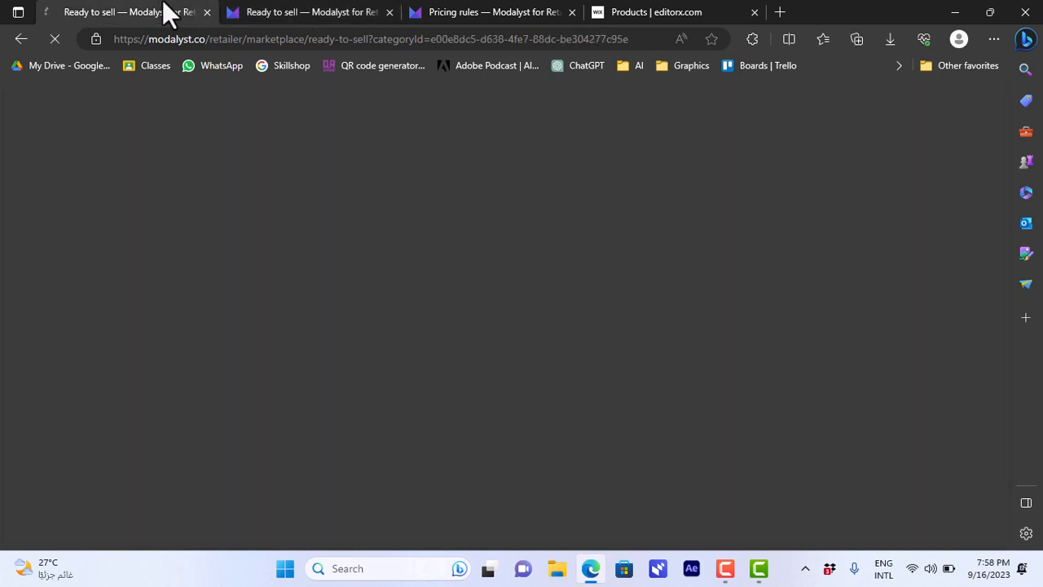
click(245, 12)
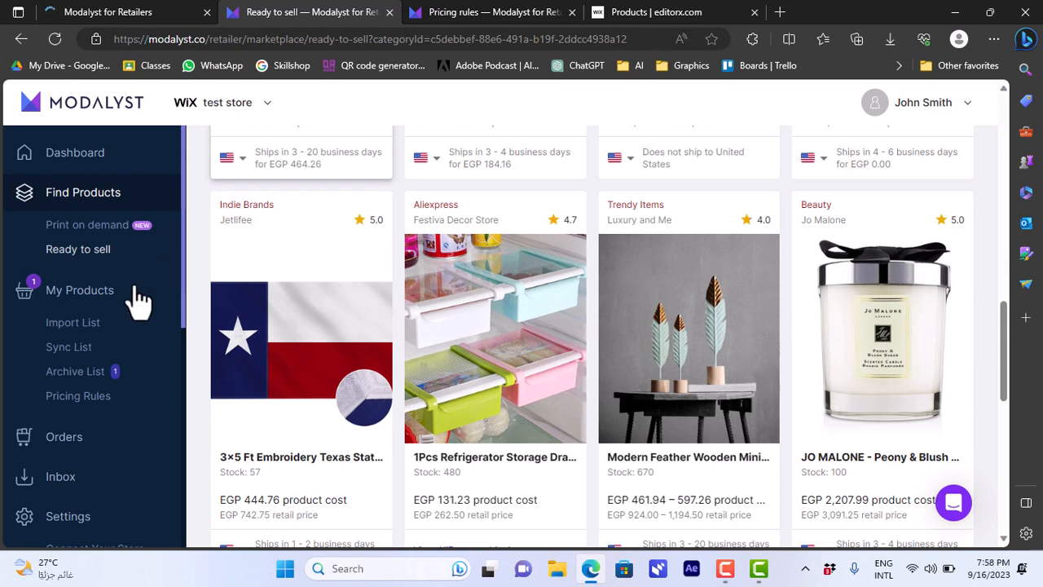
mouse_move(277, 317)
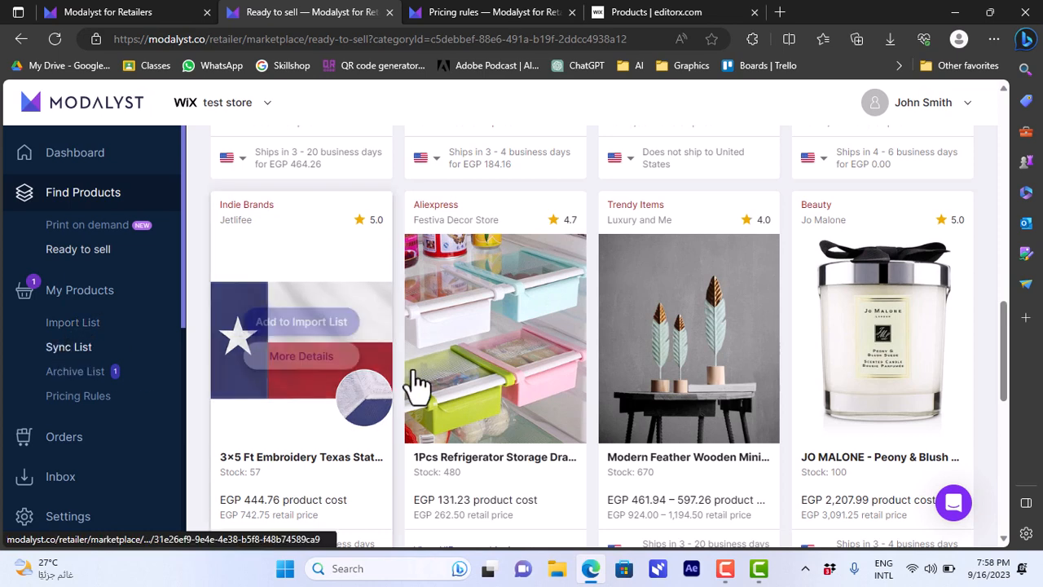
mouse_move(417, 383)
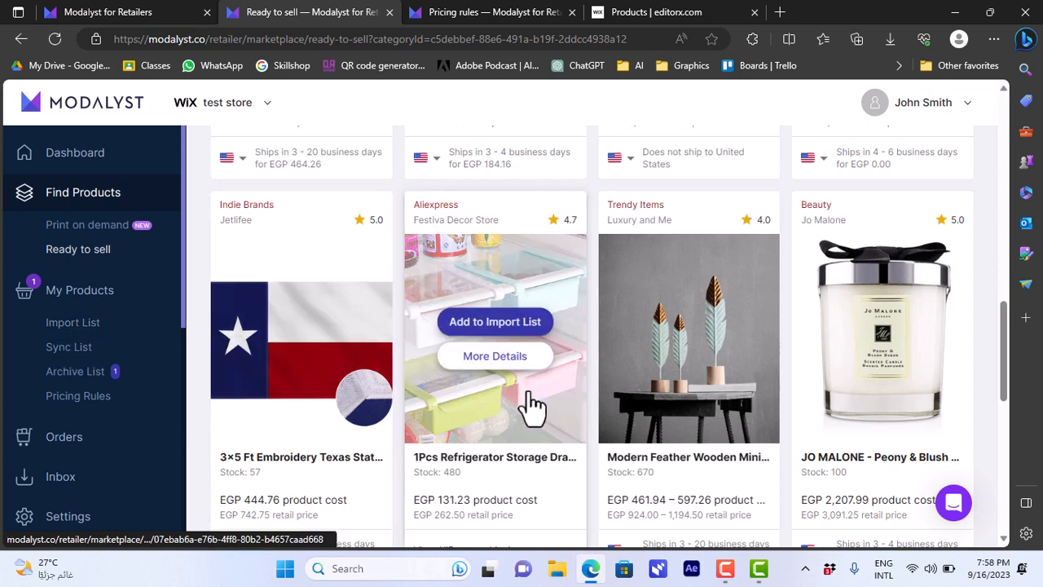